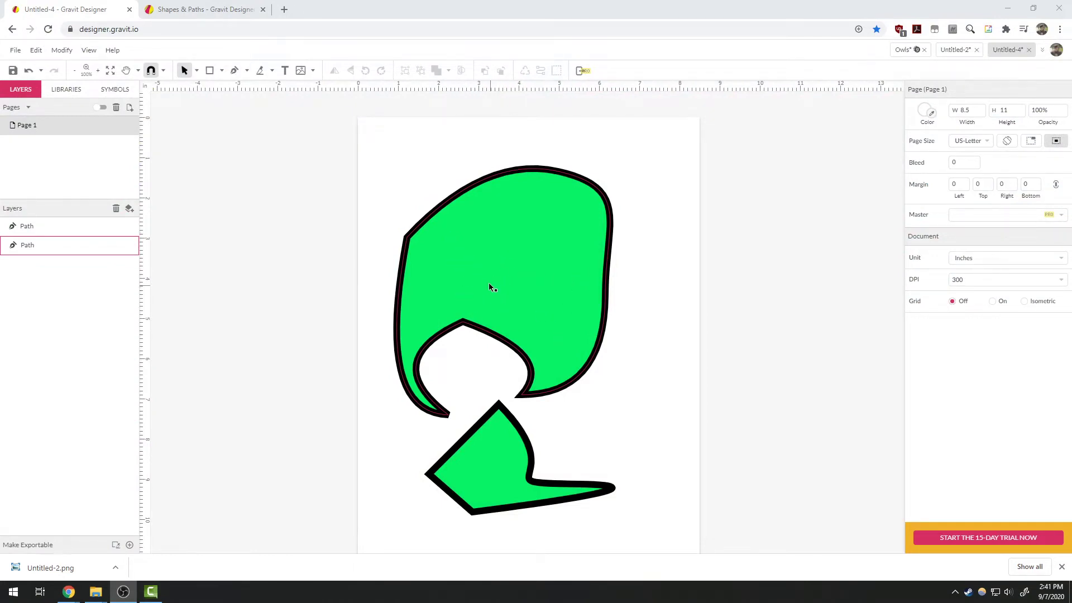
Drag the upper green path up and right to X 1.3939, Y 0.652, then deselect it.
{"action": "left_click_drag", "start_coordinate": [470, 298], "coordinate": [487, 273]}
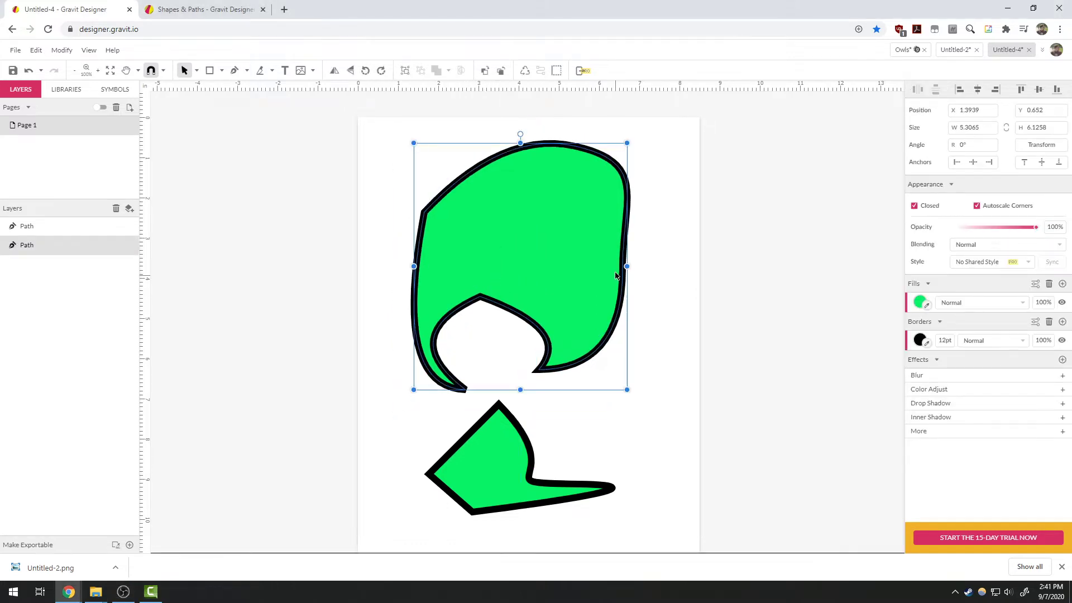
{"action": "left_click", "coordinate": [384, 185]}
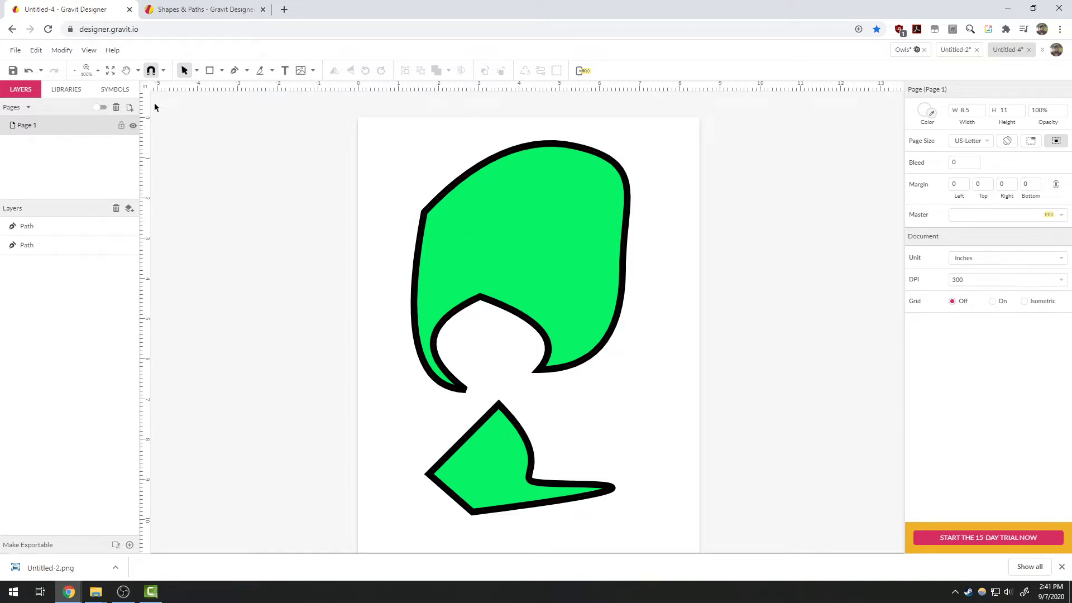
Draw a 2.3333 × 2.1944 rectangle right of the lower green shape, filled #E82323.
{"action": "left_click", "coordinate": [221, 71]}
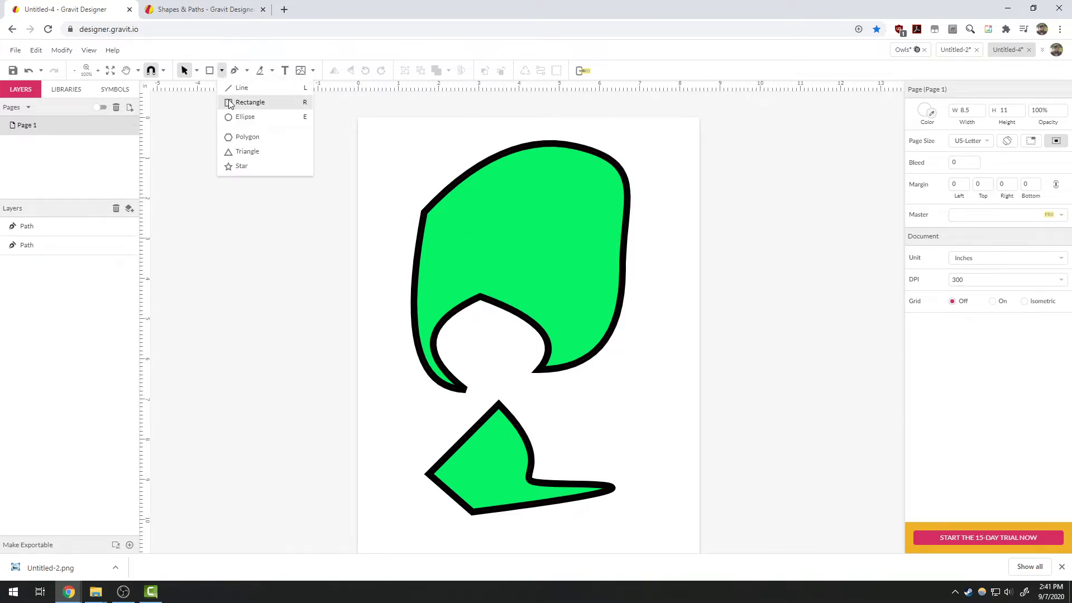
{"action": "left_click", "coordinate": [222, 101]}
{"action": "left_click_drag", "start_coordinate": [597, 382], "coordinate": [698, 474]}
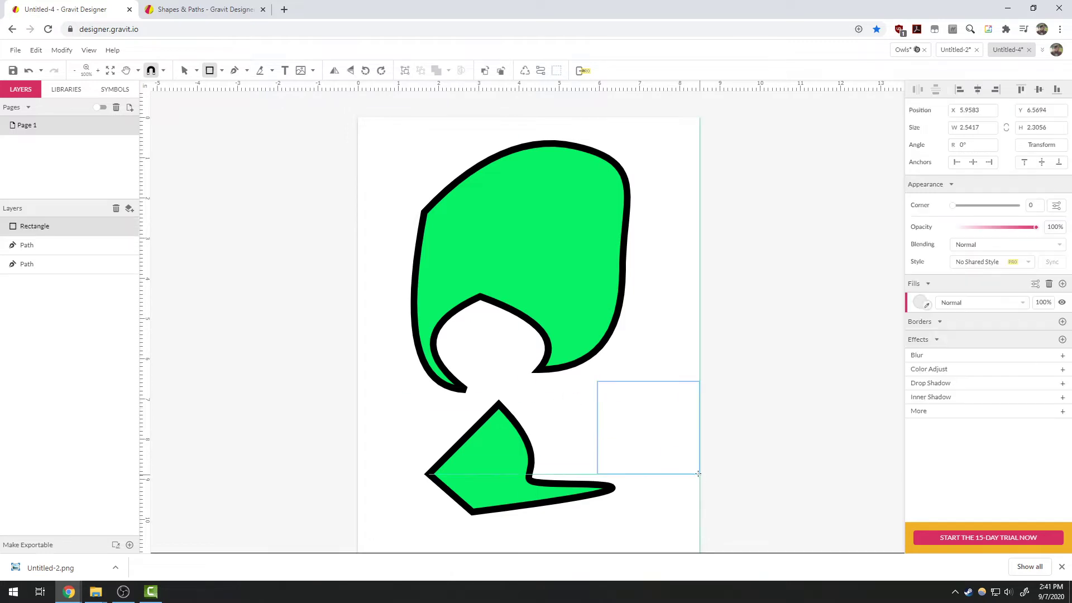
{"action": "left_click", "coordinate": [918, 303]}
{"action": "left_click", "coordinate": [1036, 337]}
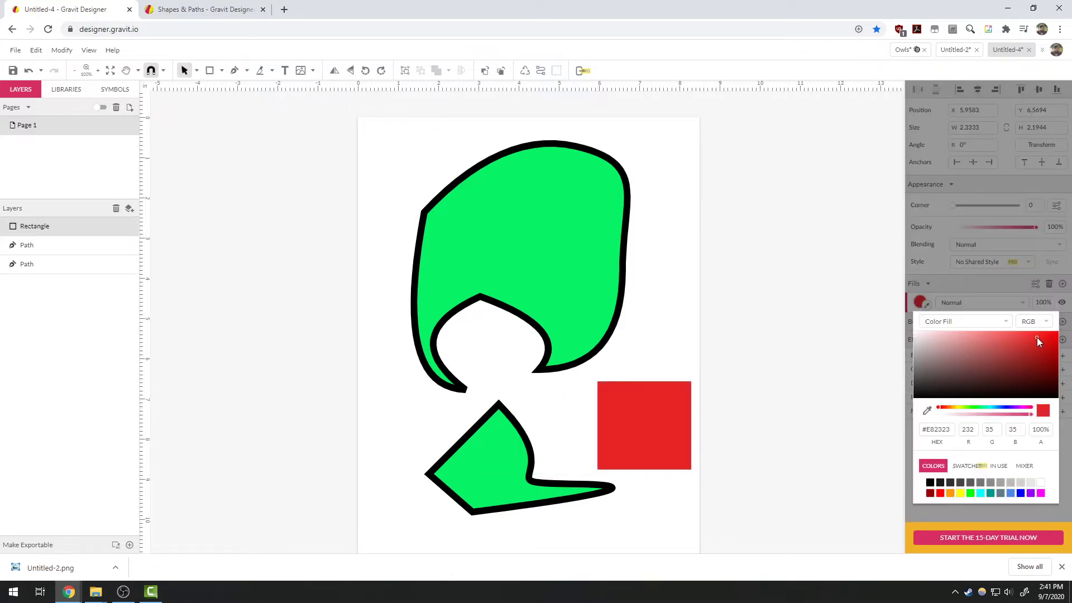
{"action": "left_click", "coordinate": [1004, 284]}
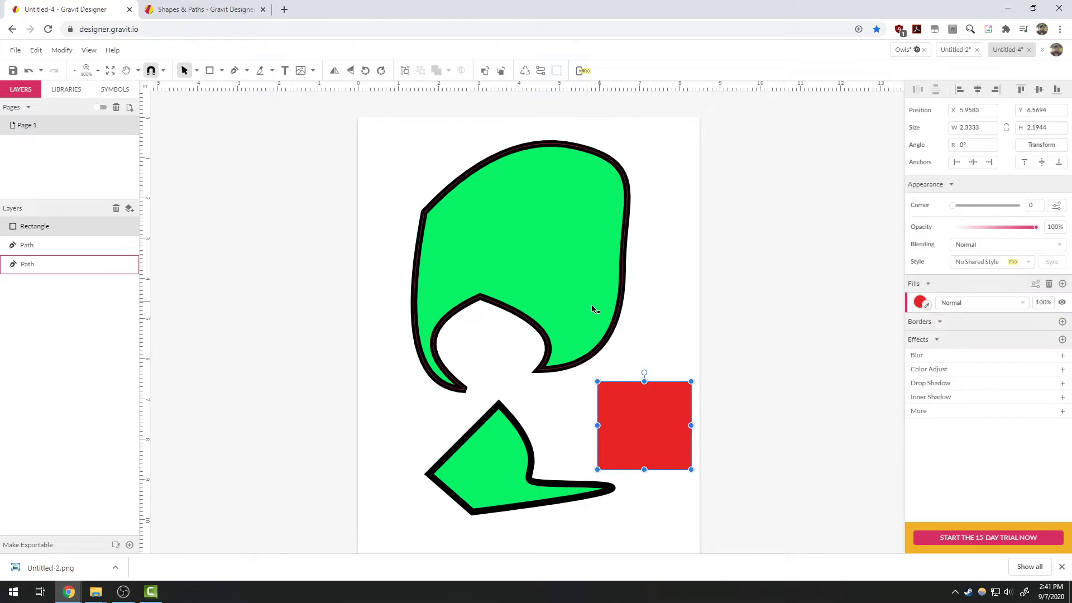
{"action": "left_click", "coordinate": [546, 261]}
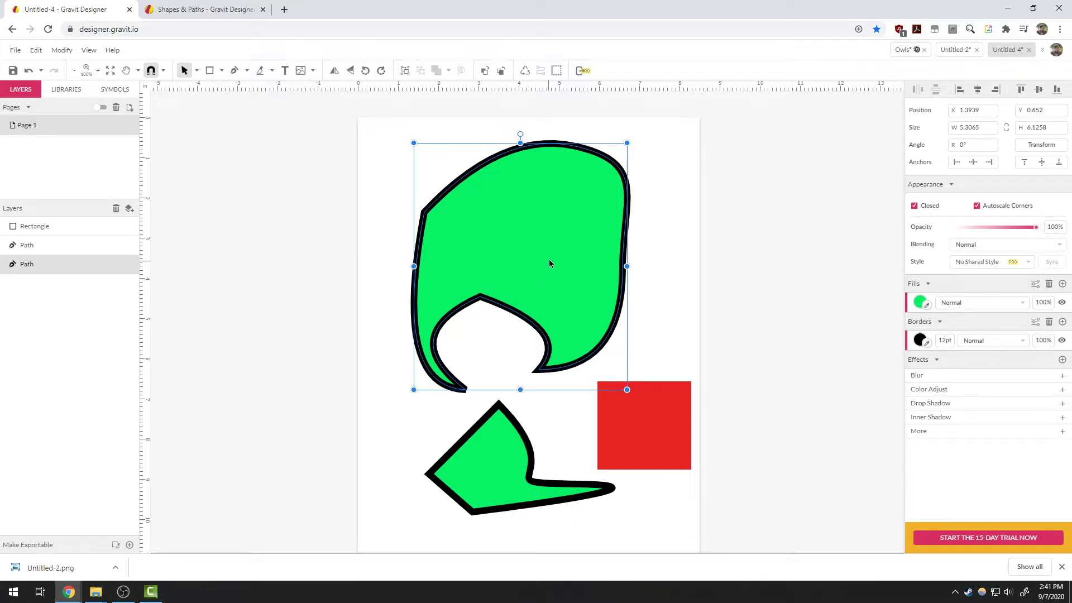
Nudge the large green path up-left and show its anchor points with the Subselect tool.
{"action": "mouse_move", "coordinate": [549, 262]}
{"action": "left_mouse_down"}
{"action": "mouse_move", "coordinate": [466, 279]}
{"action": "mouse_move", "coordinate": [534, 251]}
{"action": "left_mouse_up"}
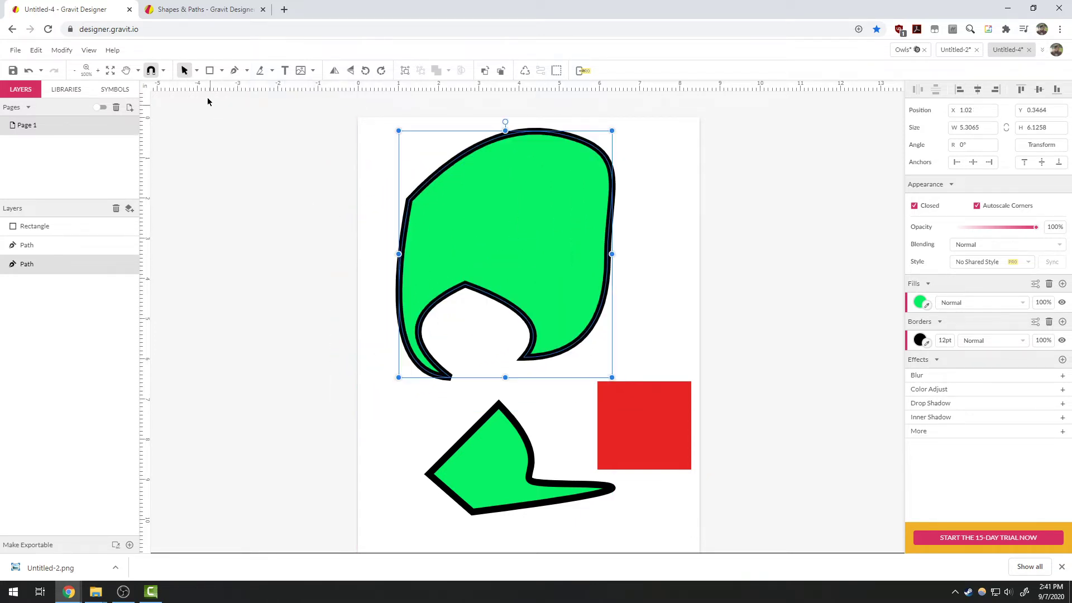
{"action": "left_click", "coordinate": [197, 71]}
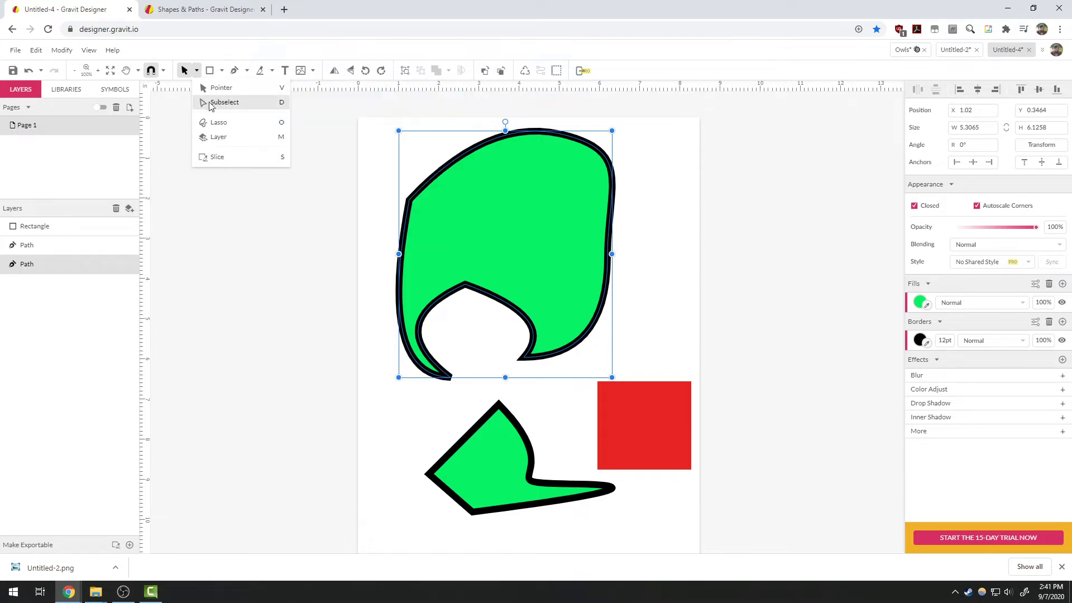
{"action": "left_click", "coordinate": [259, 104]}
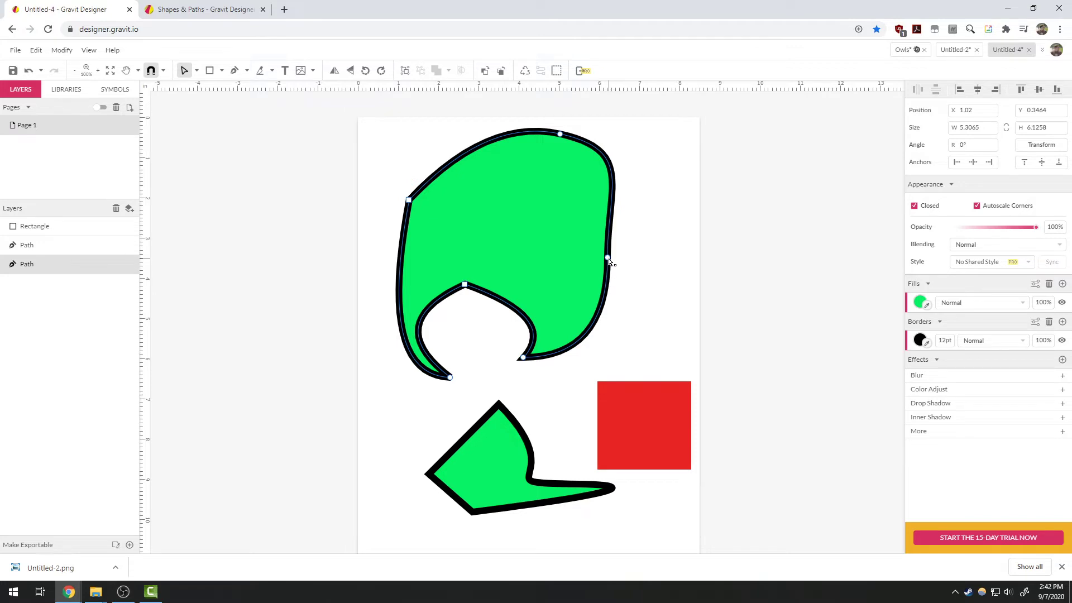
Bulge the green path's right side outward and nudge the red square to X 5.7778, Y 6.2847.
{"action": "left_click_drag", "start_coordinate": [608, 259], "coordinate": [673, 257]}
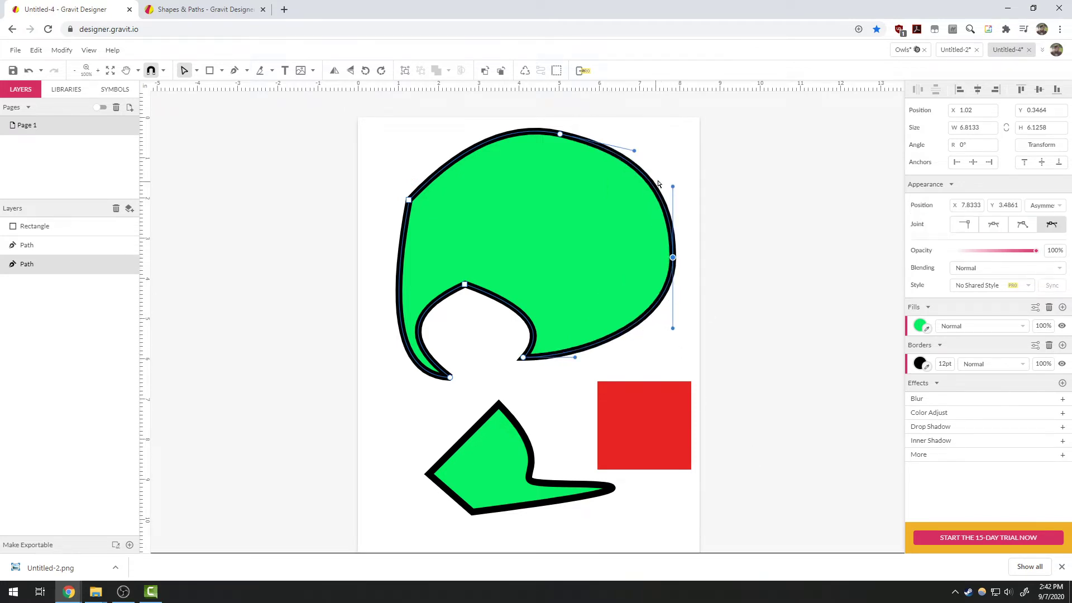
{"action": "left_click_drag", "start_coordinate": [673, 189], "coordinate": [647, 142]}
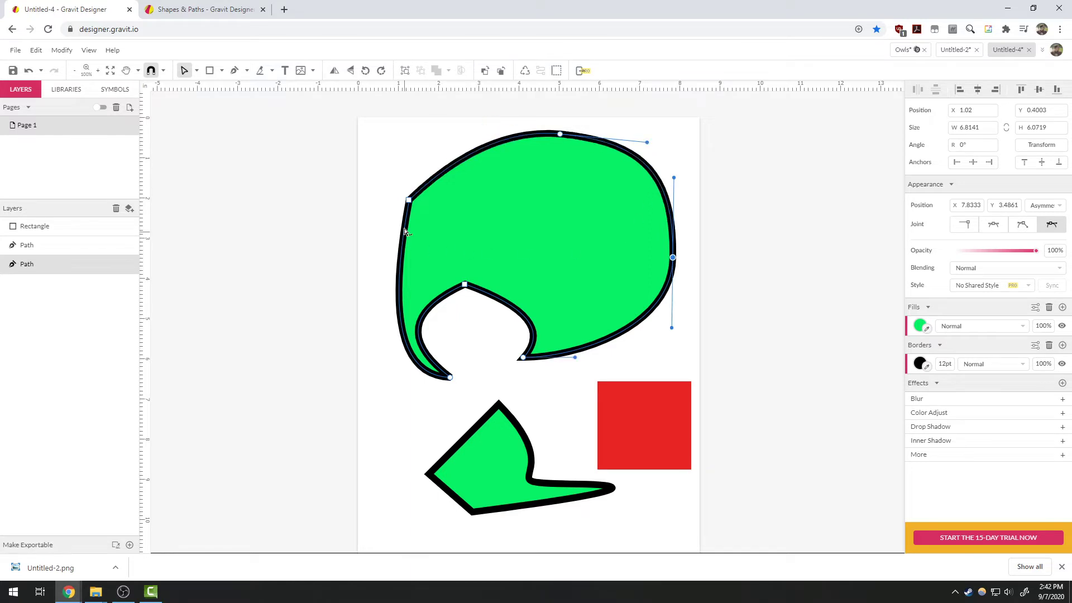
{"action": "left_click", "coordinate": [630, 438]}
{"action": "left_click_drag", "start_coordinate": [623, 423], "coordinate": [616, 411]}
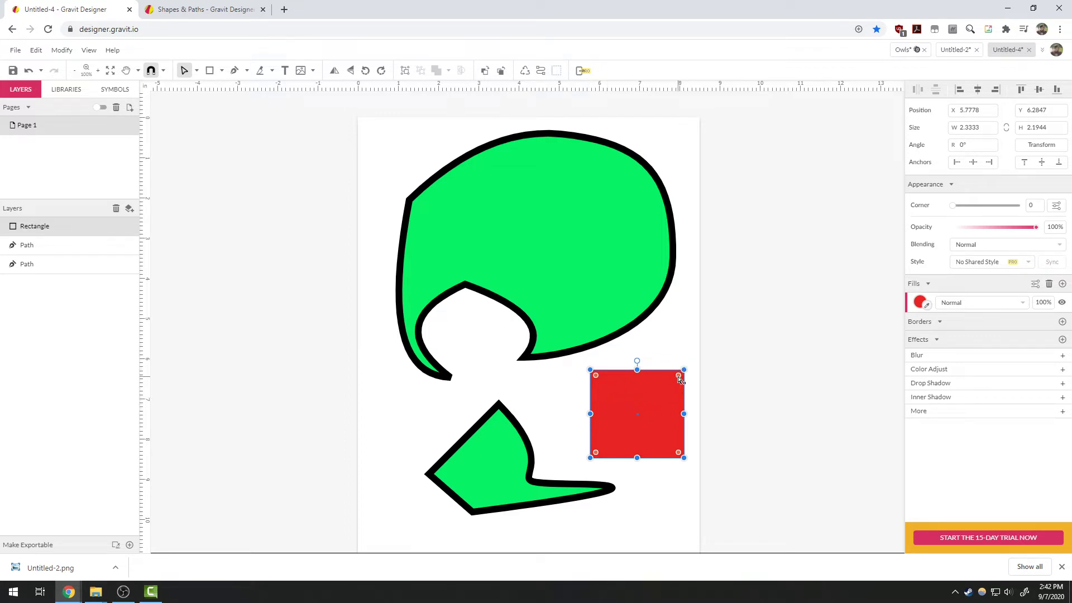
Shift the red square left to X 5.6111 and convert it to a path.
{"action": "left_click", "coordinate": [688, 391]}
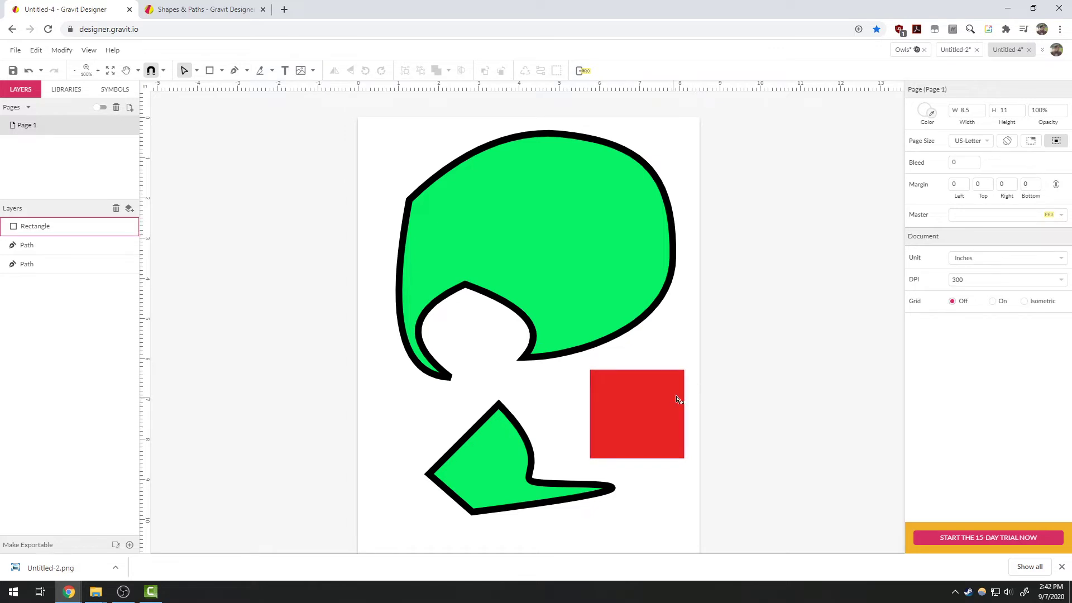
{"action": "left_click_drag", "start_coordinate": [680, 394], "coordinate": [630, 449]}
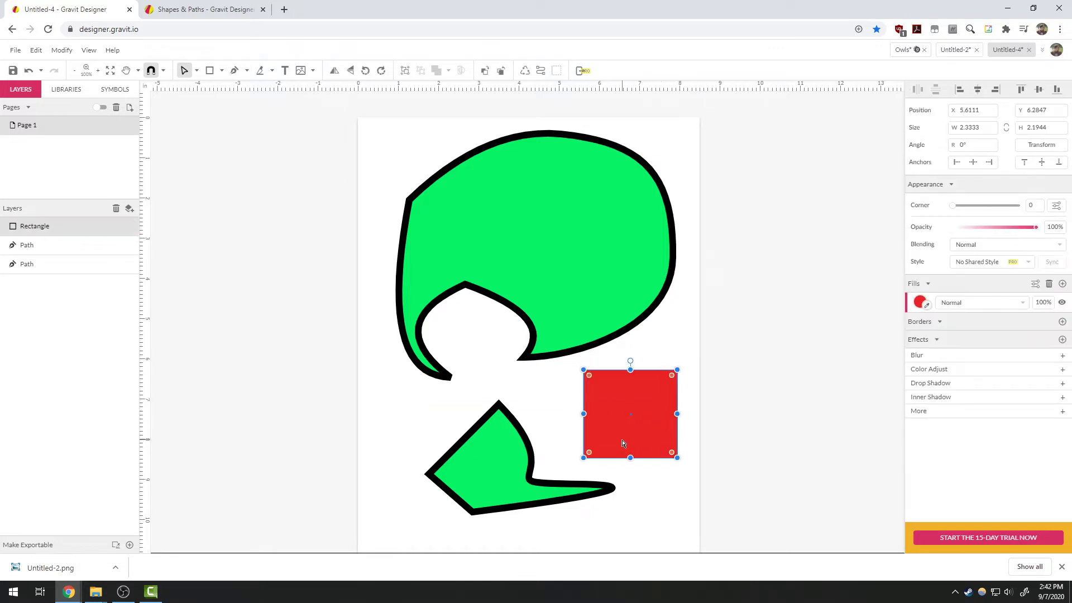
{"action": "right_click", "coordinate": [622, 441]}
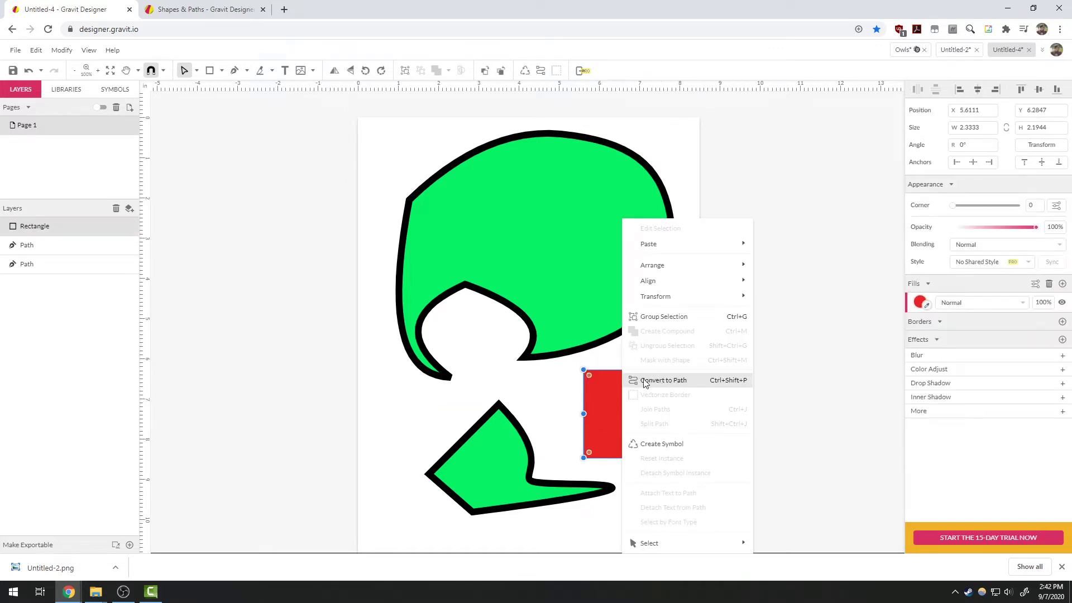
{"action": "left_click", "coordinate": [599, 404]}
{"action": "right_click", "coordinate": [614, 408]}
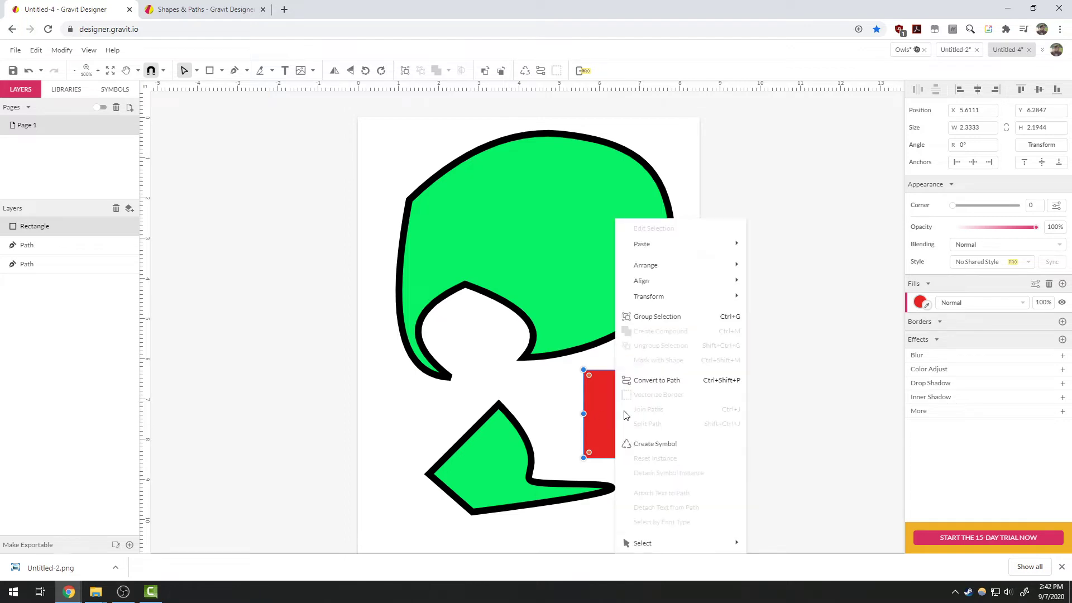
{"action": "left_click", "coordinate": [672, 382]}
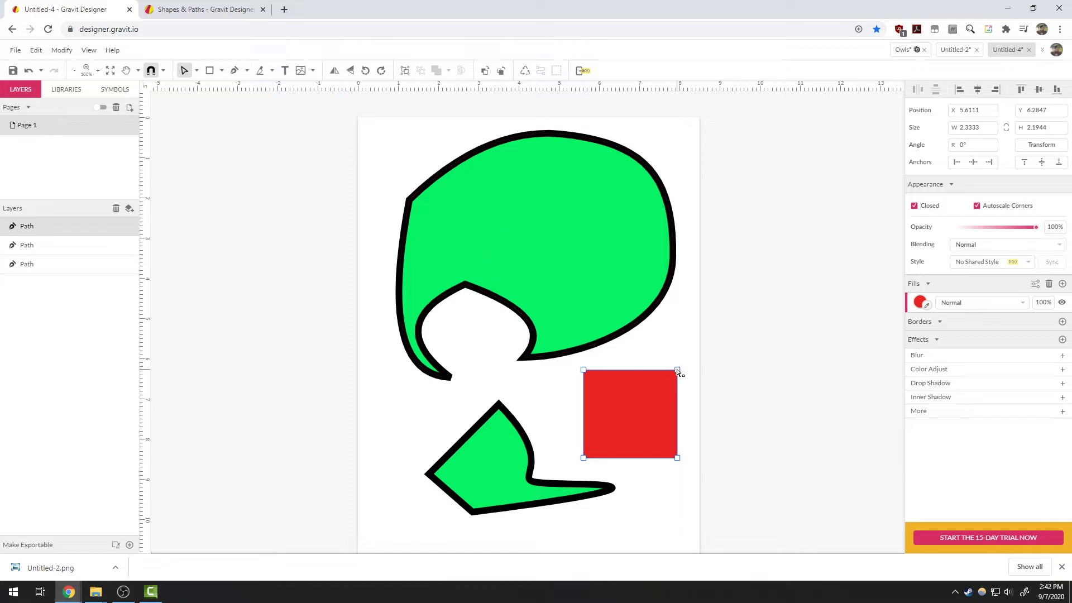
Raise the red path's top corners into the green shape, forming a 3.6111 × 5.6042 quadrilateral.
{"action": "left_click_drag", "start_coordinate": [678, 370], "coordinate": [673, 349]}
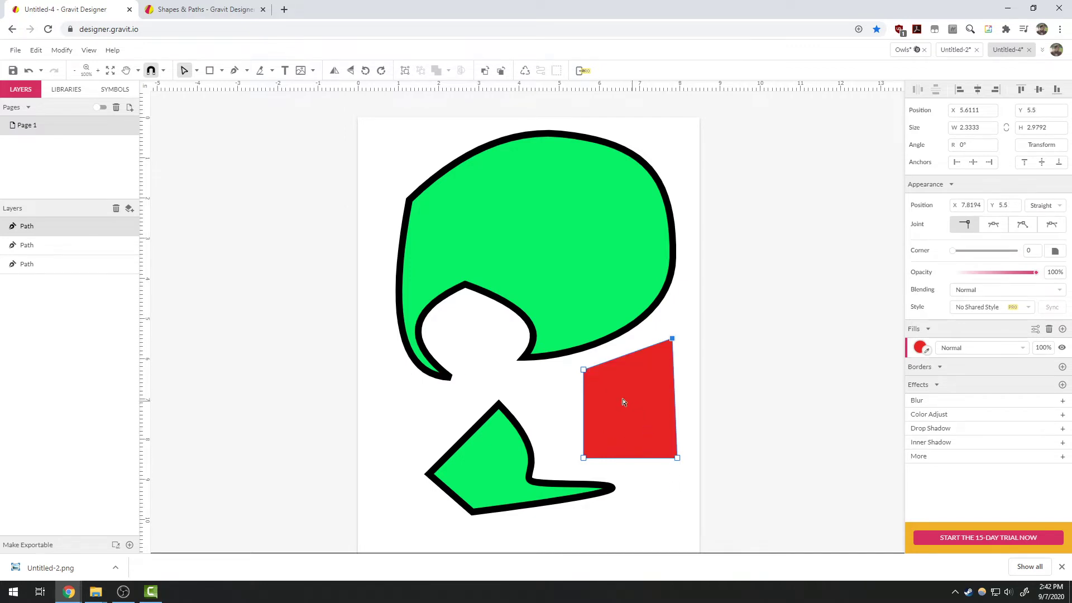
{"action": "left_click_drag", "start_coordinate": [583, 373], "coordinate": [523, 251]}
{"action": "left_click_drag", "start_coordinate": [674, 328], "coordinate": [689, 280]}
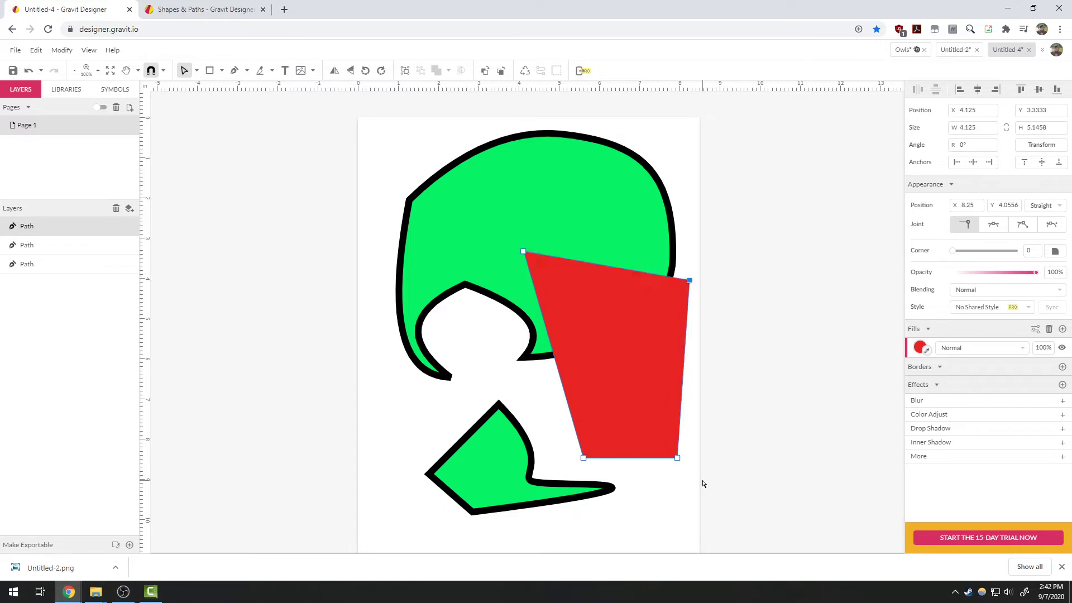
{"action": "left_click_drag", "start_coordinate": [523, 251], "coordinate": [549, 234]}
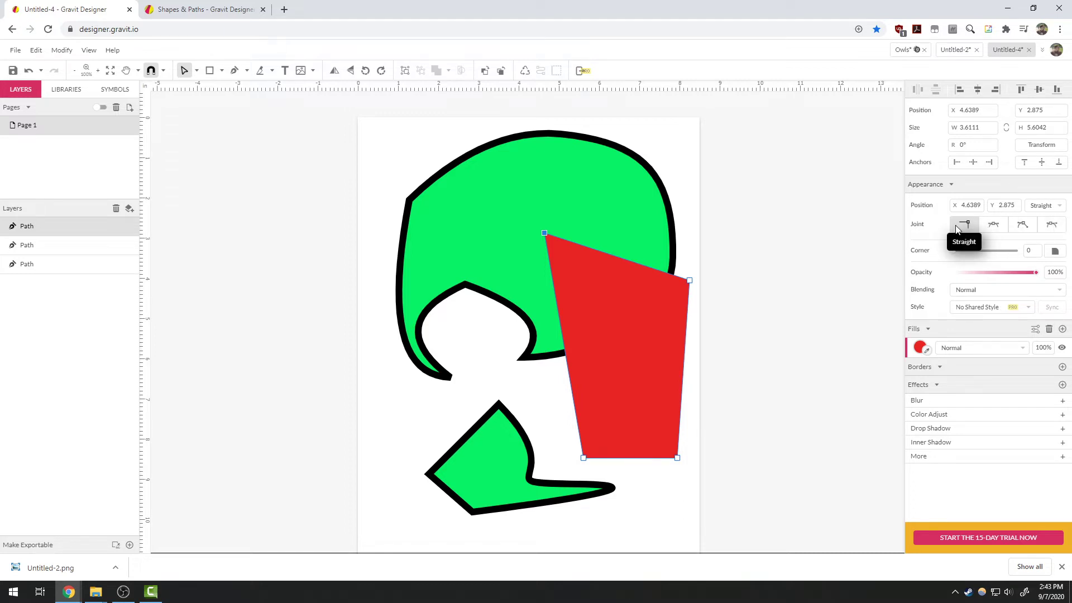
Curve the red path's top-left corner using Disconnected then Asymmetric joint handles, bulging it to 4.132 × 6.099.
{"action": "left_click", "coordinate": [998, 230]}
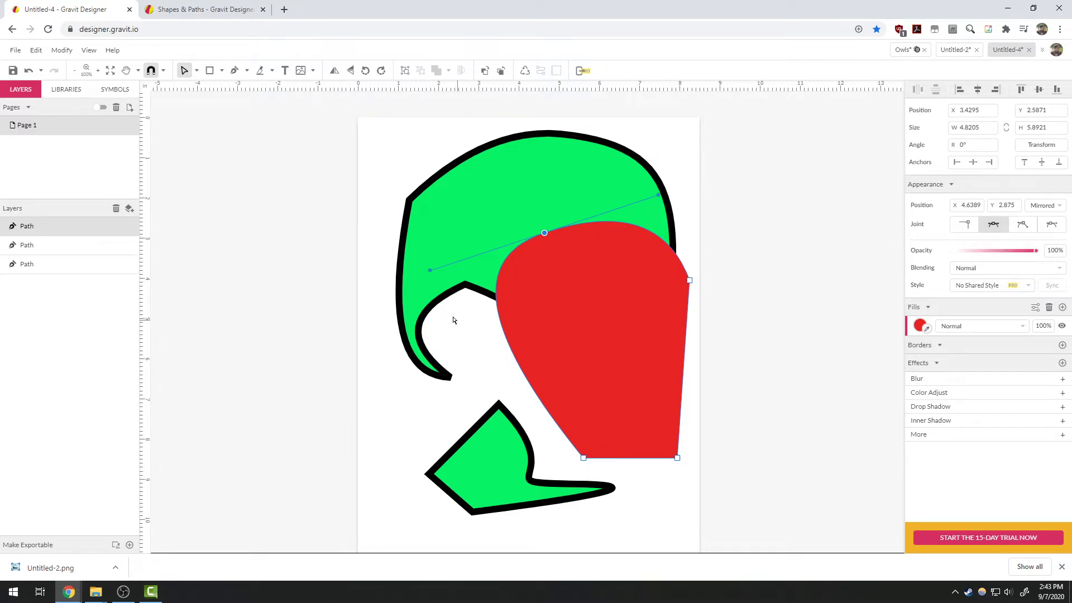
{"action": "left_click_drag", "start_coordinate": [430, 270], "coordinate": [506, 259]}
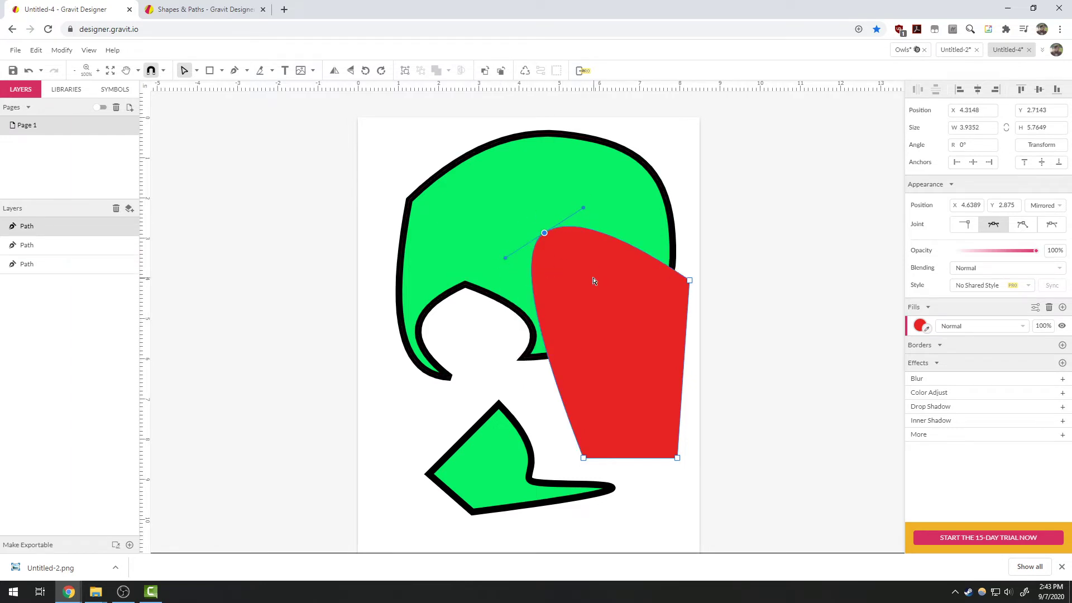
{"action": "left_click", "coordinate": [1029, 229]}
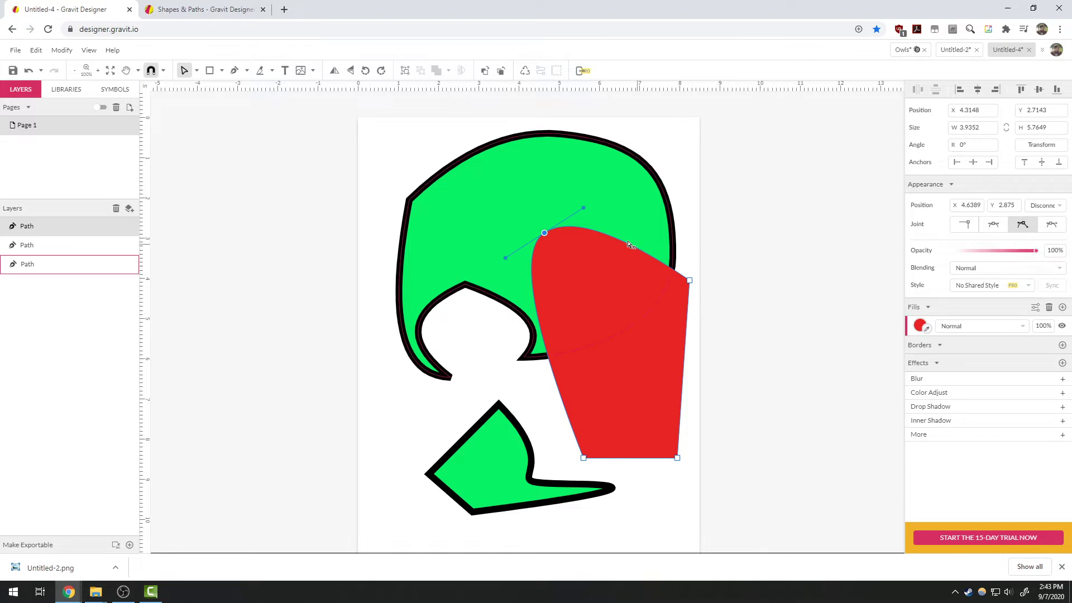
{"action": "left_click_drag", "start_coordinate": [585, 211], "coordinate": [571, 339]}
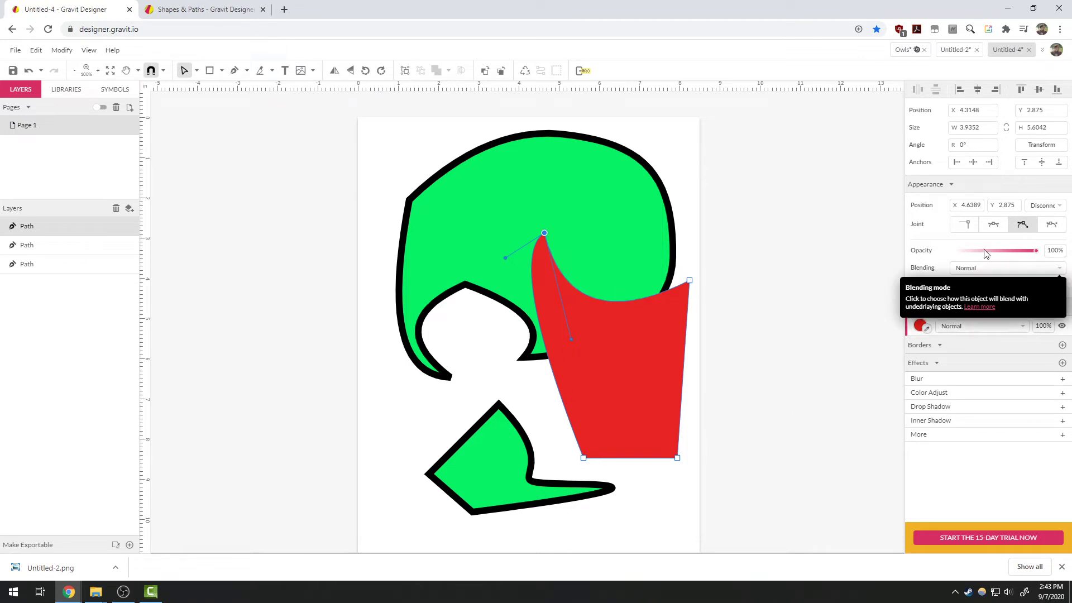
{"action": "left_click", "coordinate": [1049, 226]}
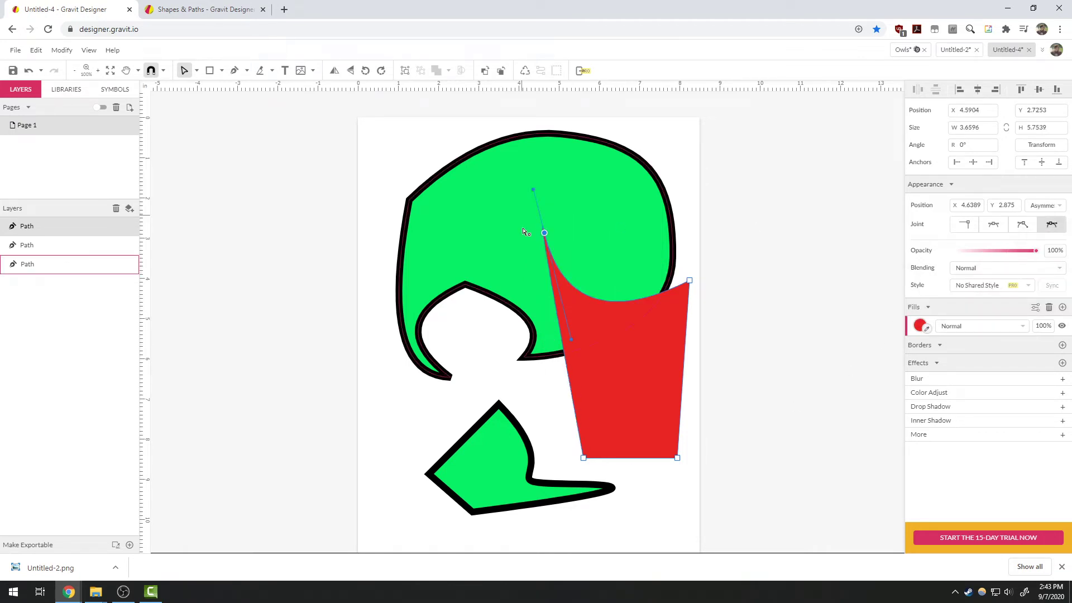
{"action": "left_click_drag", "start_coordinate": [572, 344], "coordinate": [593, 179]}
{"action": "left_click_drag", "start_coordinate": [544, 232], "coordinate": [488, 303]}
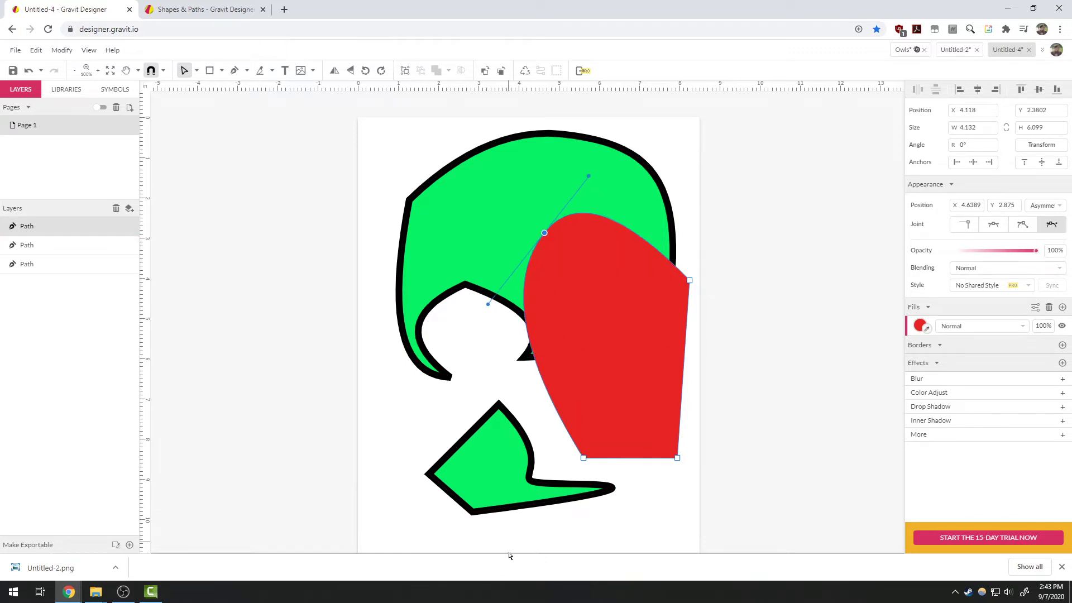
Set the green path's top anchor to a Straight joint, making a sharp point.
{"action": "left_click", "coordinate": [596, 337]}
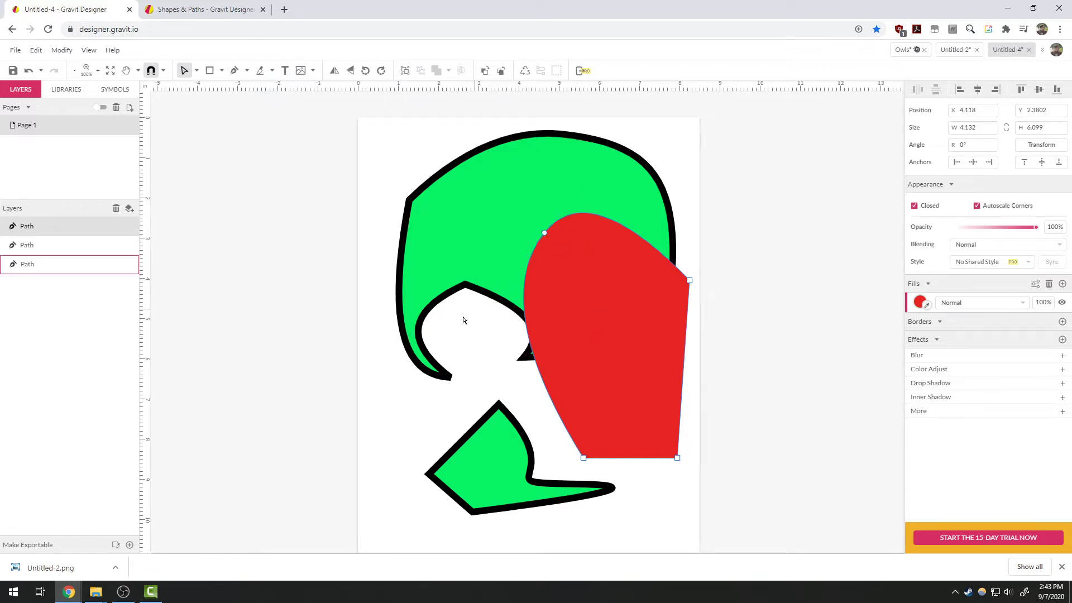
{"action": "left_click", "coordinate": [465, 287]}
{"action": "left_click", "coordinate": [465, 285]}
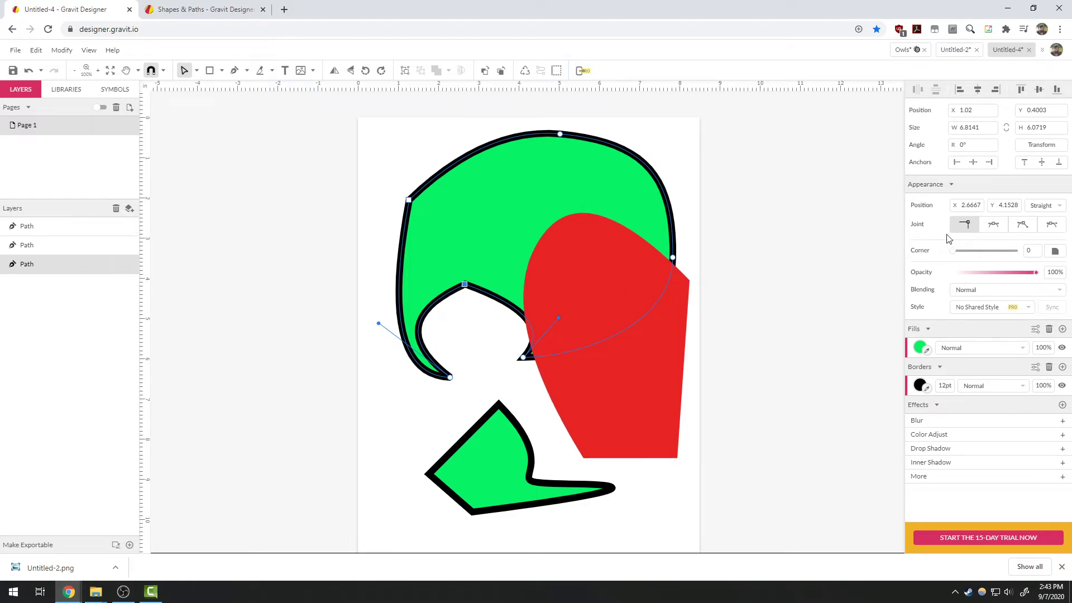
{"action": "left_click", "coordinate": [559, 133]}
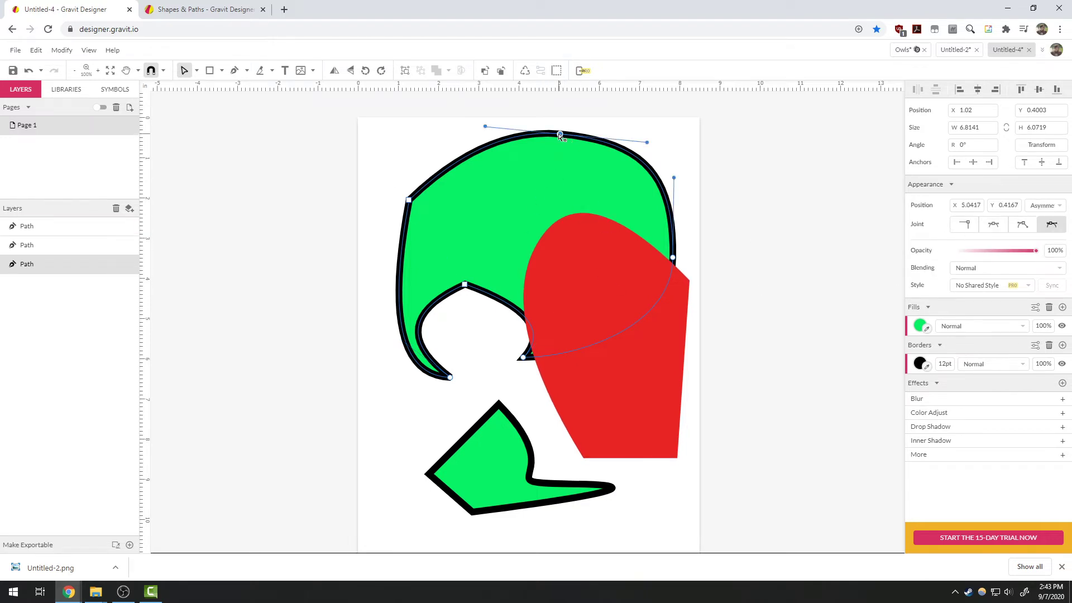
{"action": "left_click", "coordinate": [965, 224]}
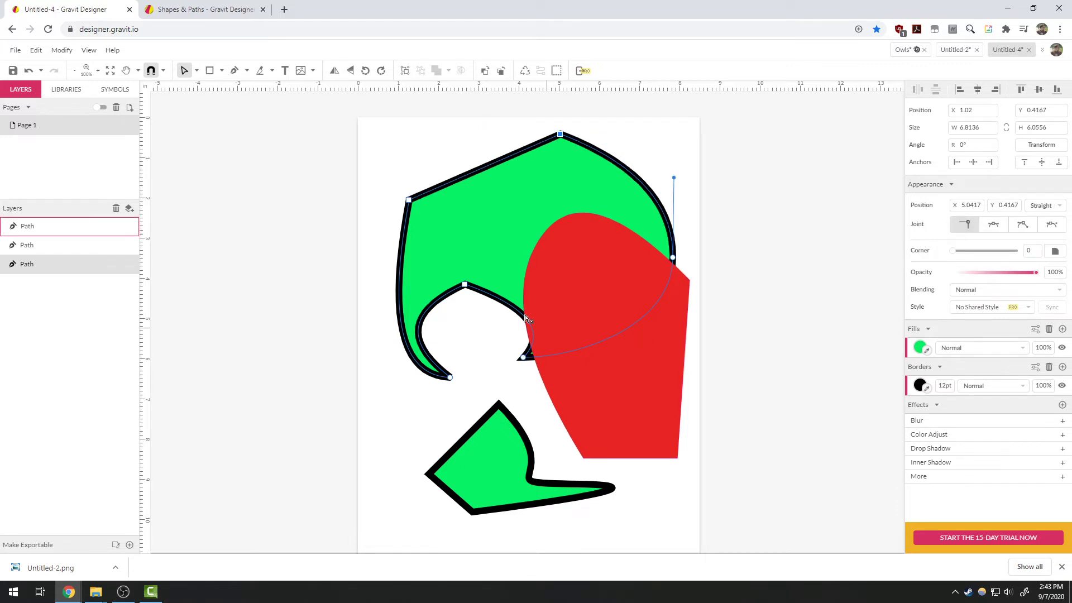
{"action": "left_click", "coordinate": [409, 199]}
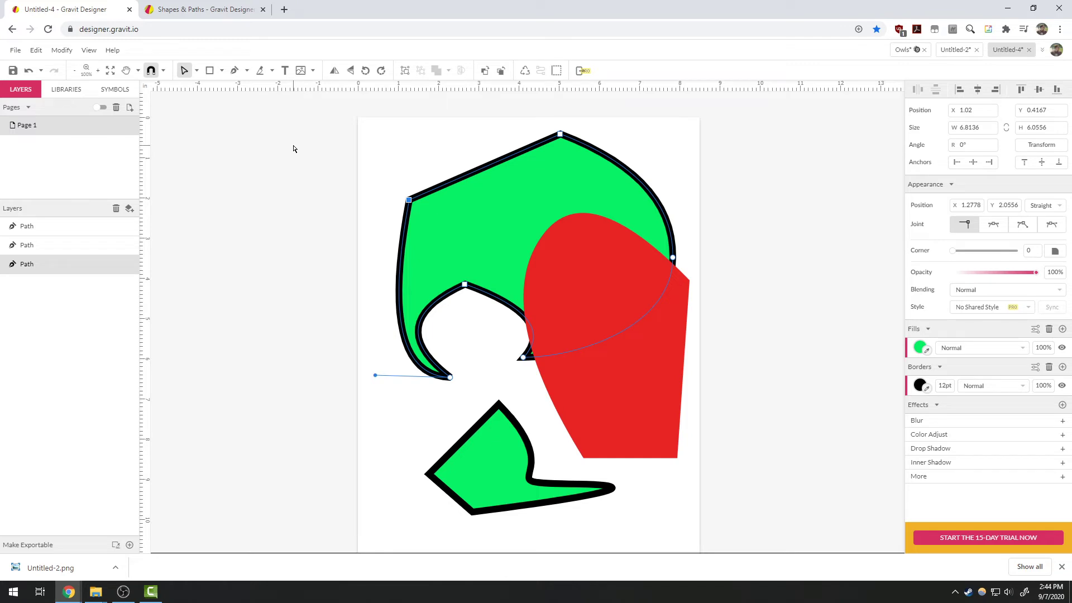
{"action": "left_click", "coordinate": [55, 51]}
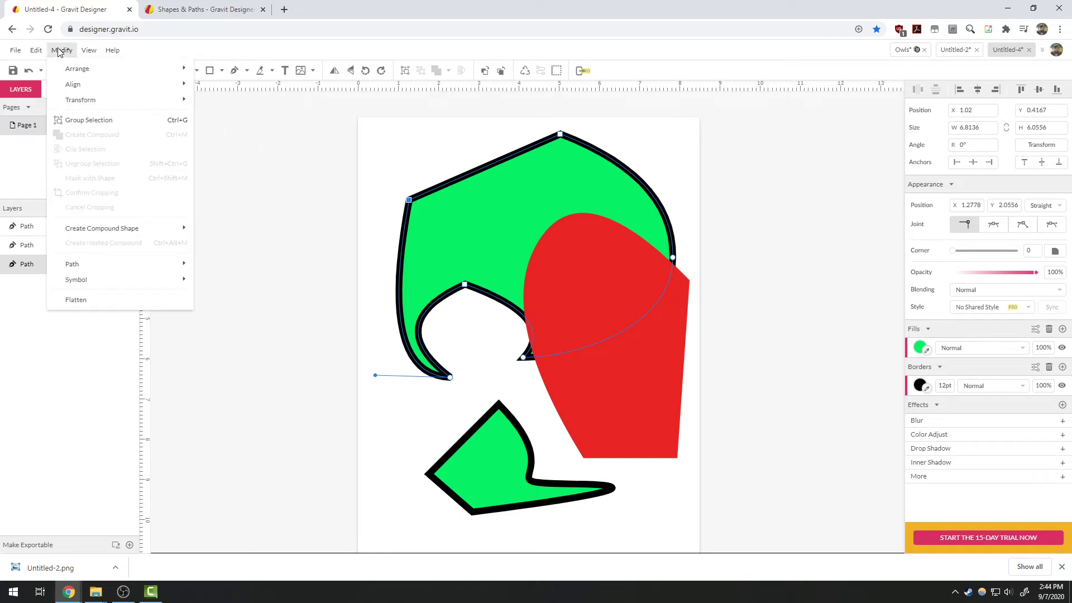
{"action": "left_click", "coordinate": [58, 51]}
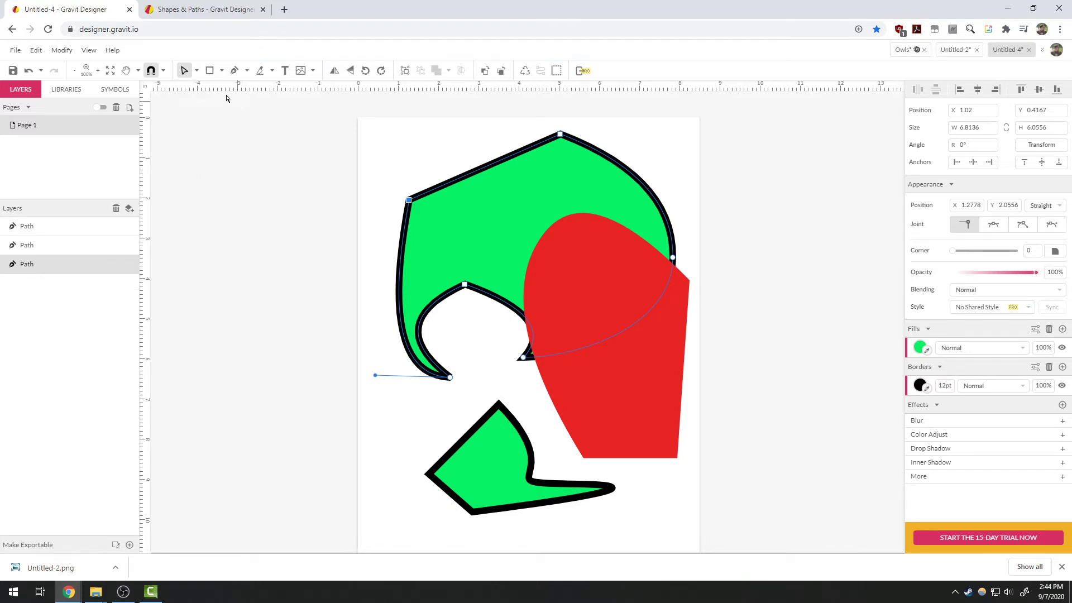
{"action": "left_click", "coordinate": [196, 71]}
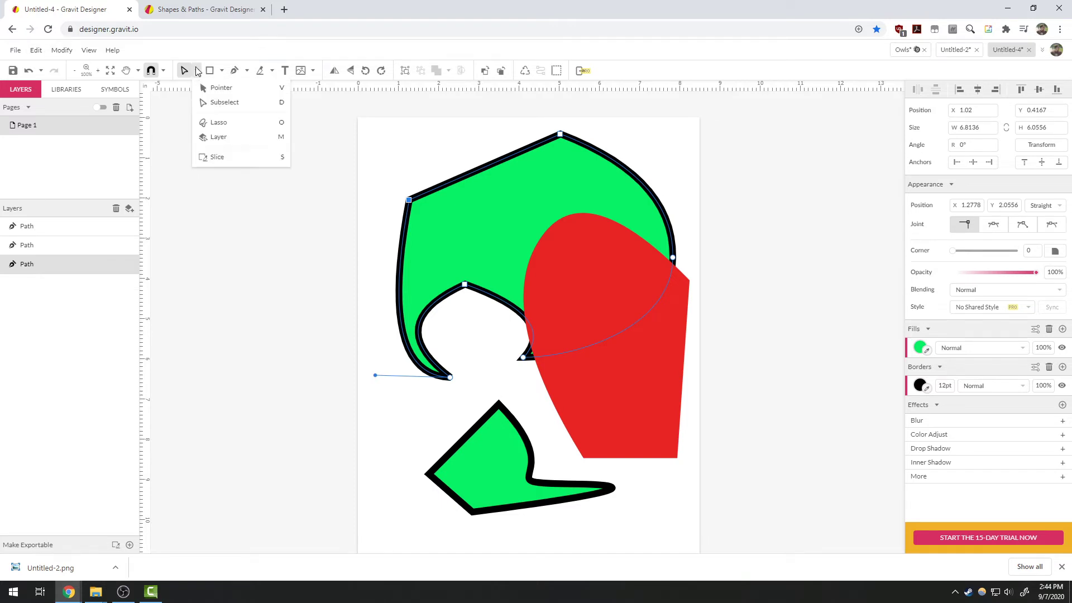
Lasso the green path's right-side anchors and give them a Straight joint for sharp edges.
{"action": "left_click", "coordinate": [216, 123]}
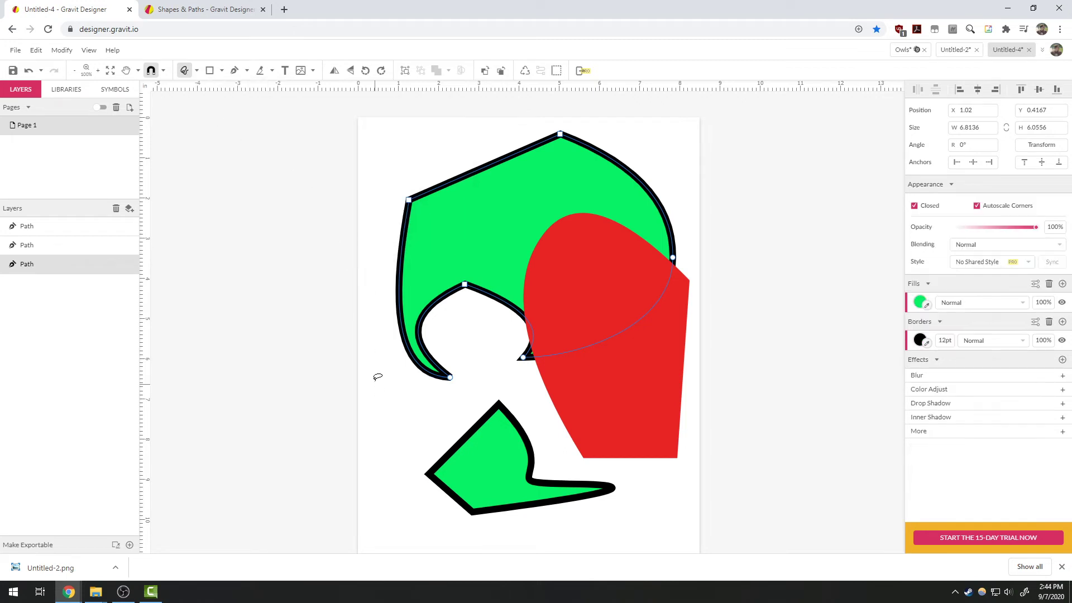
{"action": "mouse_move", "coordinate": [399, 177]}
{"action": "left_mouse_down"}
{"action": "mouse_move", "coordinate": [378, 274]}
{"action": "mouse_move", "coordinate": [386, 382]}
{"action": "left_mouse_up"}
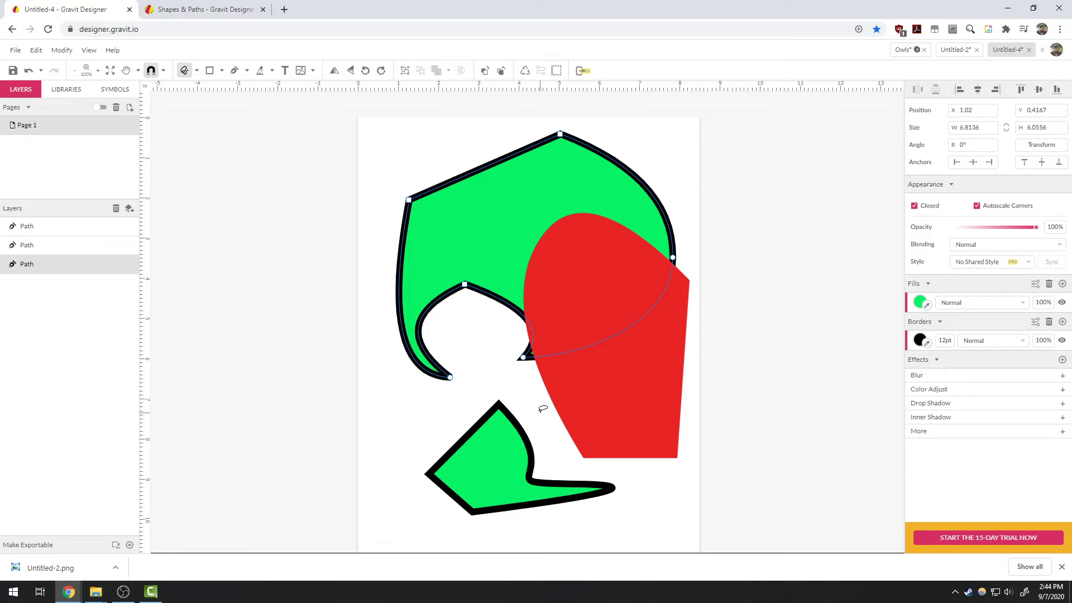
{"action": "mouse_move", "coordinate": [543, 410]}
{"action": "left_mouse_down"}
{"action": "mouse_move", "coordinate": [500, 379]}
{"action": "mouse_move", "coordinate": [498, 318]}
{"action": "mouse_move", "coordinate": [524, 273]}
{"action": "mouse_move", "coordinate": [525, 191]}
{"action": "mouse_move", "coordinate": [508, 154]}
{"action": "mouse_move", "coordinate": [518, 128]}
{"action": "mouse_move", "coordinate": [624, 133]}
{"action": "mouse_move", "coordinate": [677, 177]}
{"action": "mouse_move", "coordinate": [696, 270]}
{"action": "mouse_move", "coordinate": [656, 350]}
{"action": "mouse_move", "coordinate": [533, 408]}
{"action": "left_mouse_up"}
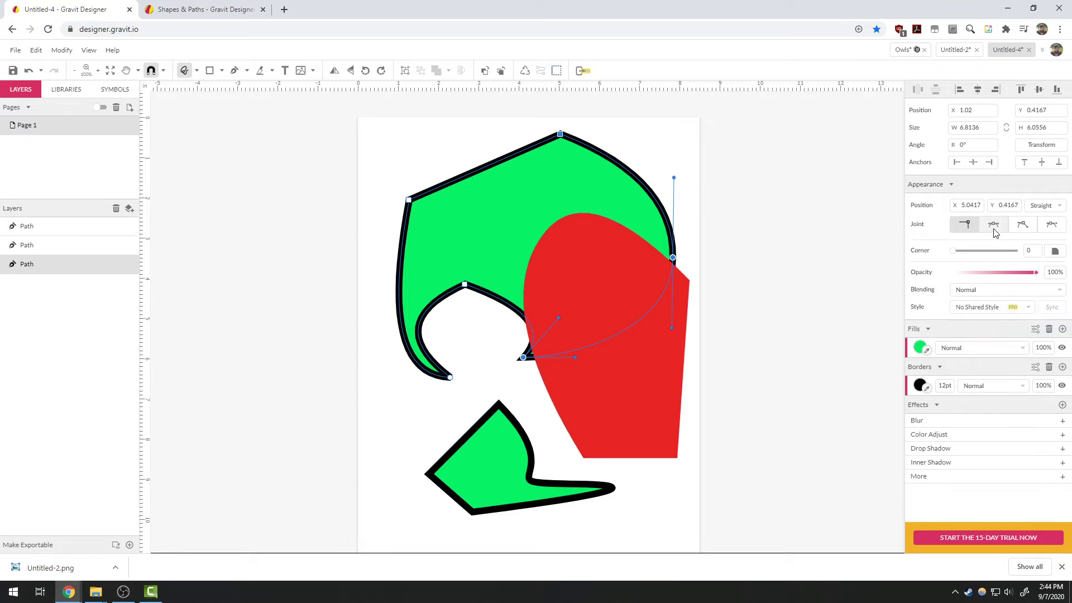
{"action": "left_click", "coordinate": [993, 224]}
{"action": "left_click", "coordinate": [1022, 224]}
{"action": "left_click", "coordinate": [1051, 225]}
{"action": "left_click", "coordinate": [964, 225]}
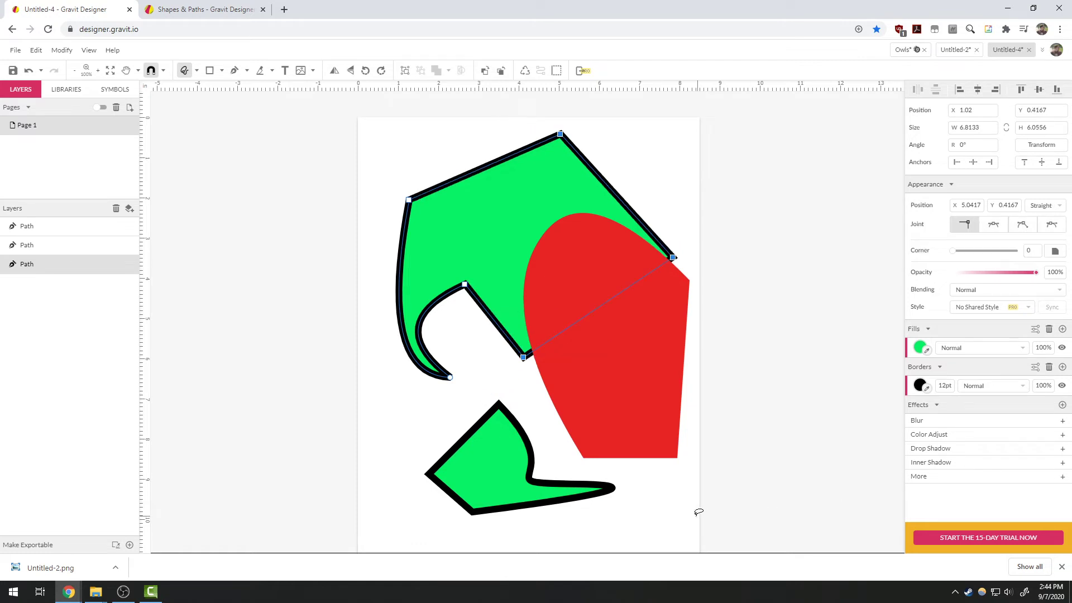
Move the green path to the page's left edge and the red path off the page to the right.
{"action": "left_click", "coordinate": [196, 70]}
{"action": "left_click", "coordinate": [215, 89]}
{"action": "left_click_drag", "start_coordinate": [440, 254], "coordinate": [206, 266]}
{"action": "left_click_drag", "start_coordinate": [591, 299], "coordinate": [754, 311]}
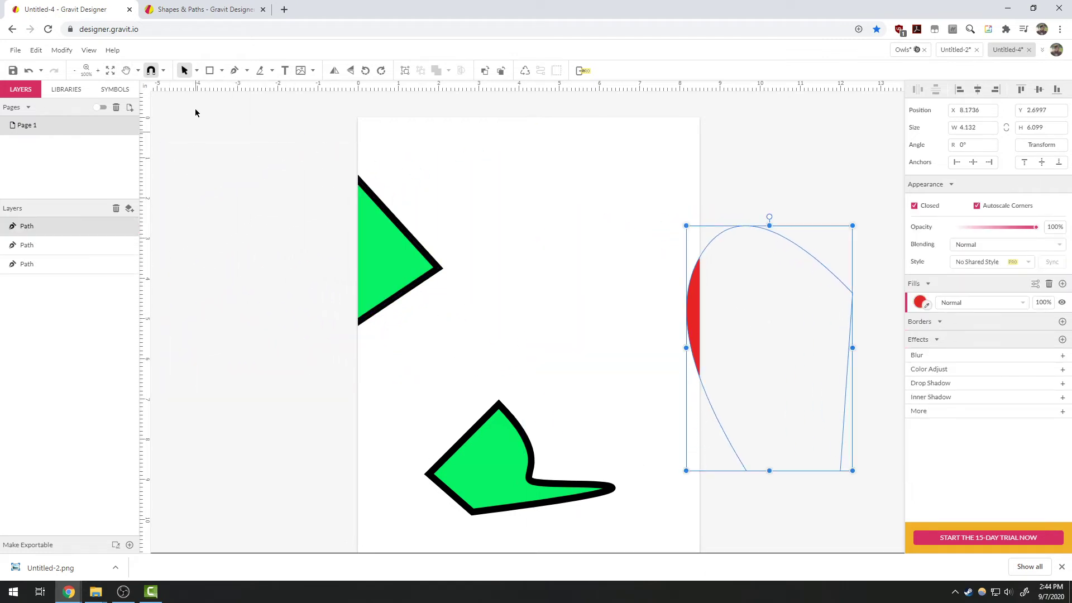
Pen-draw a closed red zigzag crown path with five spikes, 5.4878 × 4.1798.
{"action": "left_click", "coordinate": [221, 70]}
{"action": "left_click", "coordinate": [234, 70]}
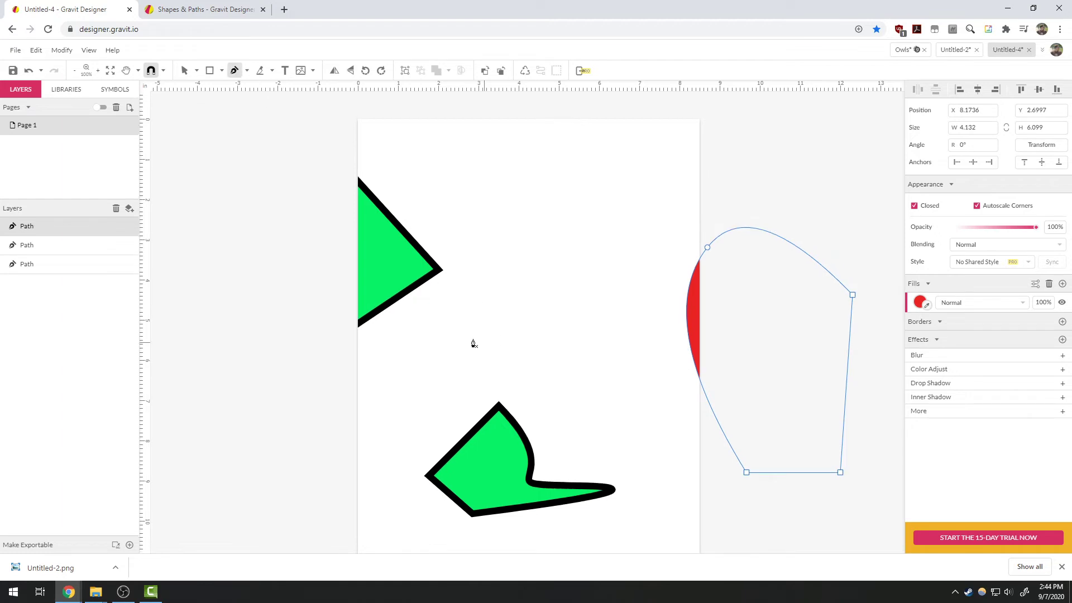
{"action": "left_click", "coordinate": [447, 339]}
{"action": "left_click", "coordinate": [464, 193]}
{"action": "left_click", "coordinate": [514, 298]}
{"action": "left_click", "coordinate": [514, 189]}
{"action": "left_click", "coordinate": [553, 296]}
{"action": "left_click", "coordinate": [565, 180]}
{"action": "left_click", "coordinate": [574, 280]}
{"action": "left_click", "coordinate": [607, 172]}
{"action": "left_click", "coordinate": [628, 285]}
{"action": "left_click", "coordinate": [667, 177]}
{"action": "left_click", "coordinate": [663, 310]}
{"action": "left_click", "coordinate": [446, 338]}
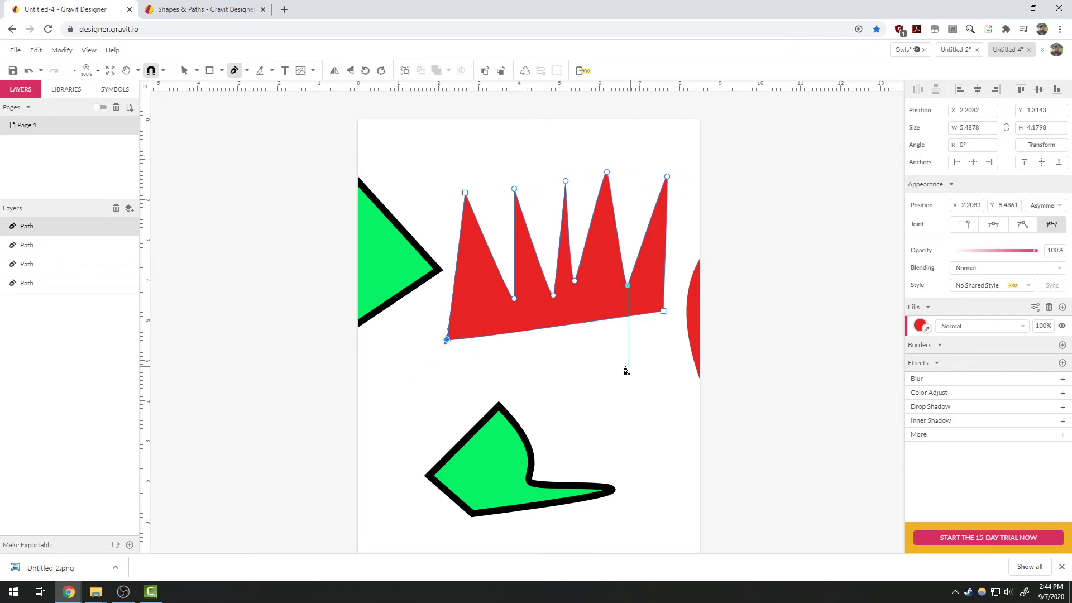
Lasso the red crown's lower valley anchors, make them mirrored joints, and drag a handle to round the valleys.
{"action": "scroll", "coordinate": [237, 114], "scroll_direction": "up", "scroll_amount": 1}
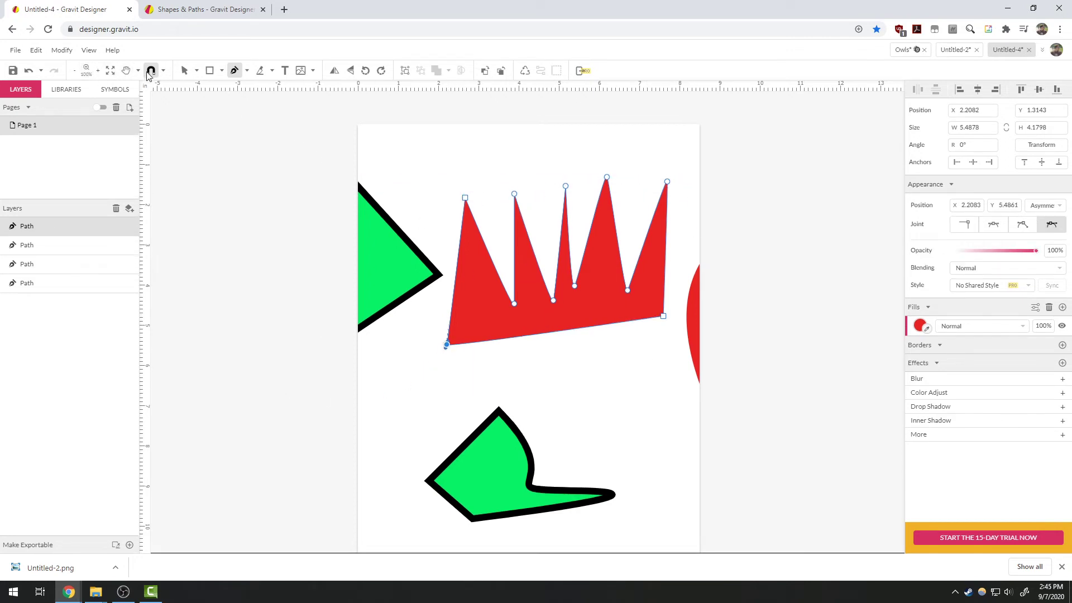
{"action": "left_click", "coordinate": [196, 71]}
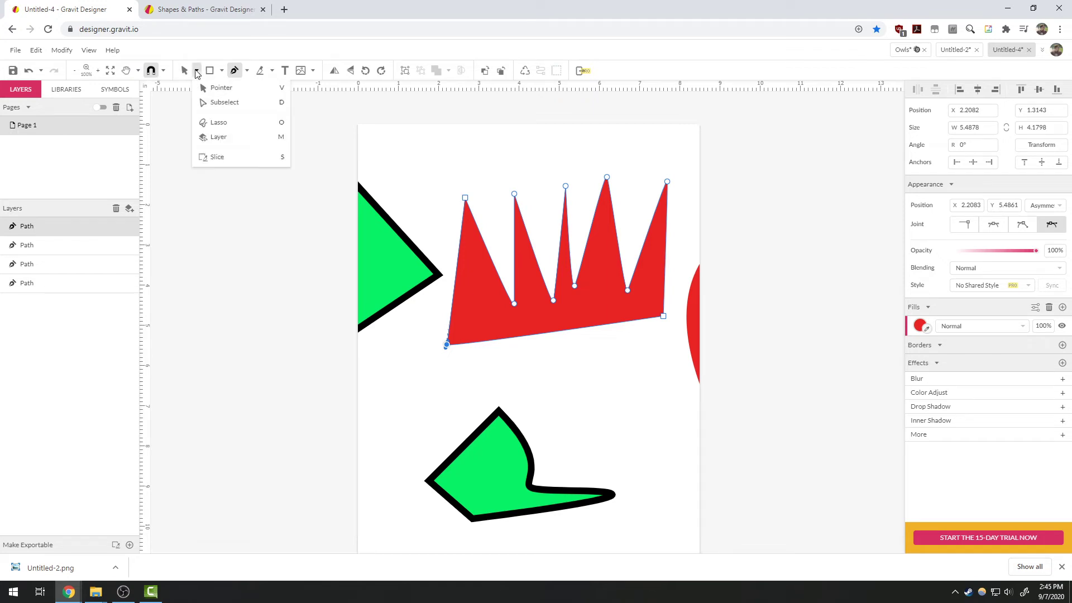
{"action": "left_click", "coordinate": [211, 138]}
{"action": "left_click_drag", "start_coordinate": [326, 152], "coordinate": [348, 221]}
{"action": "mouse_move", "coordinate": [489, 311]}
{"action": "left_mouse_down"}
{"action": "mouse_move", "coordinate": [567, 325]}
{"action": "mouse_move", "coordinate": [625, 315]}
{"action": "mouse_move", "coordinate": [643, 269]}
{"action": "mouse_move", "coordinate": [539, 269]}
{"action": "mouse_move", "coordinate": [501, 291]}
{"action": "mouse_move", "coordinate": [502, 317]}
{"action": "left_mouse_up"}
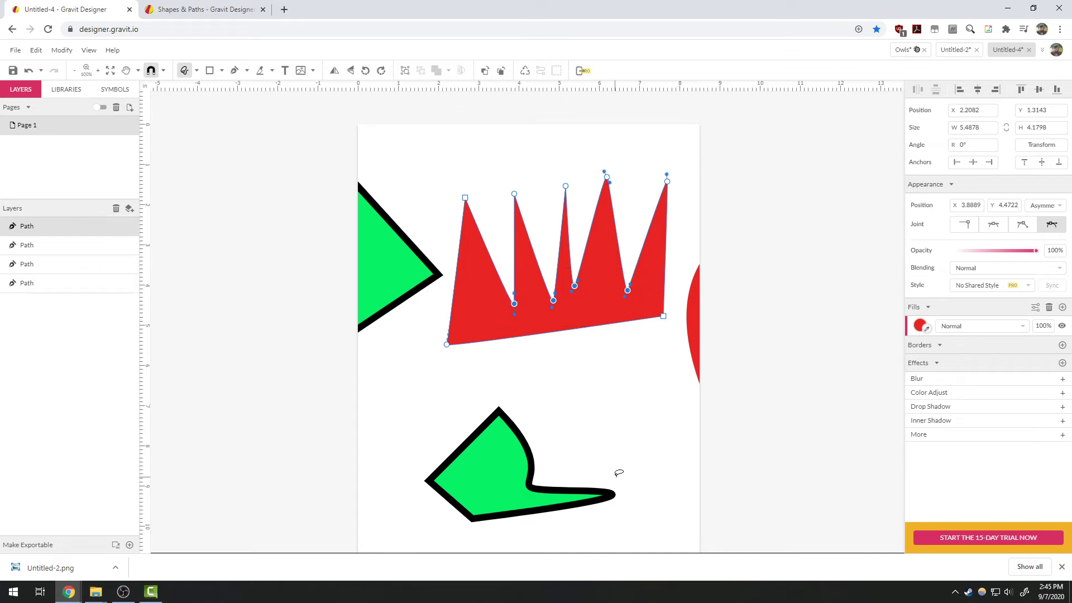
{"action": "left_click", "coordinate": [995, 227]}
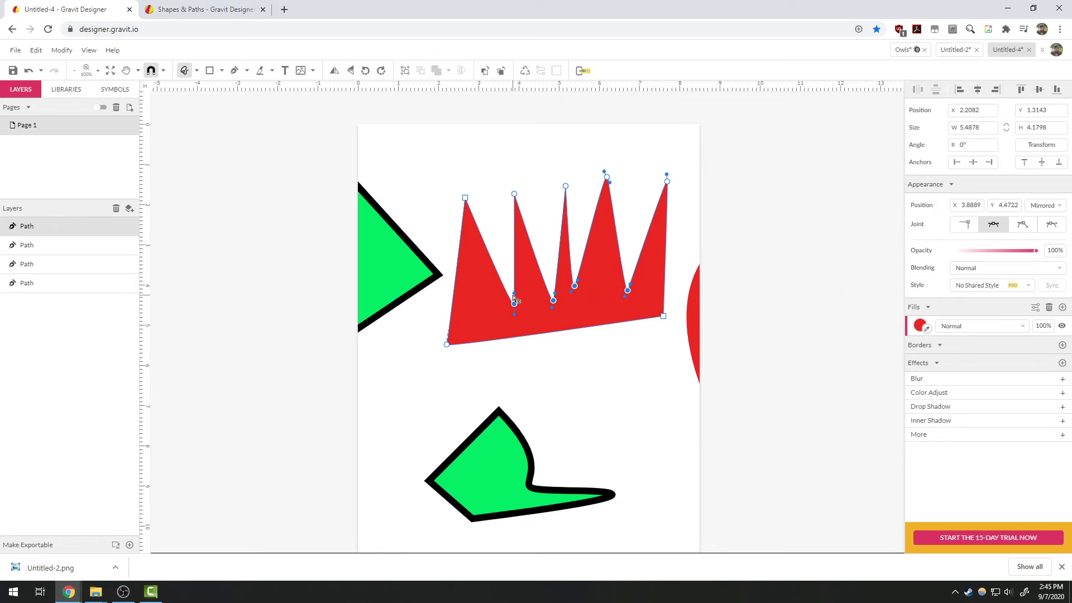
{"action": "left_click_drag", "start_coordinate": [514, 301], "coordinate": [638, 292]}
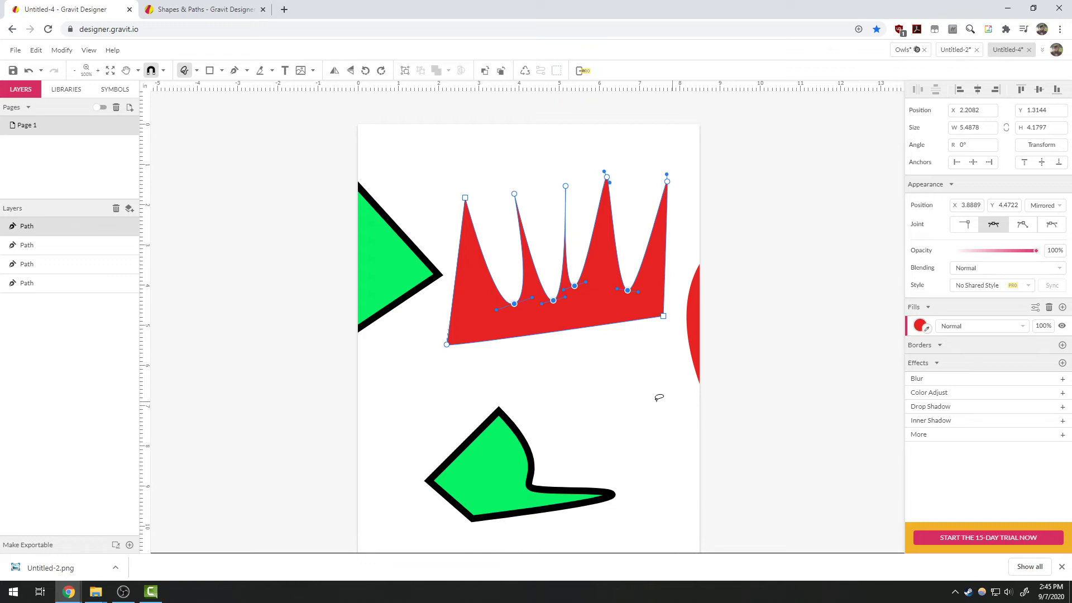
In point selection mode, drag the red crown's bottom segment downward into a deep curve.
{"action": "left_click", "coordinate": [198, 70]}
{"action": "left_click", "coordinate": [232, 107]}
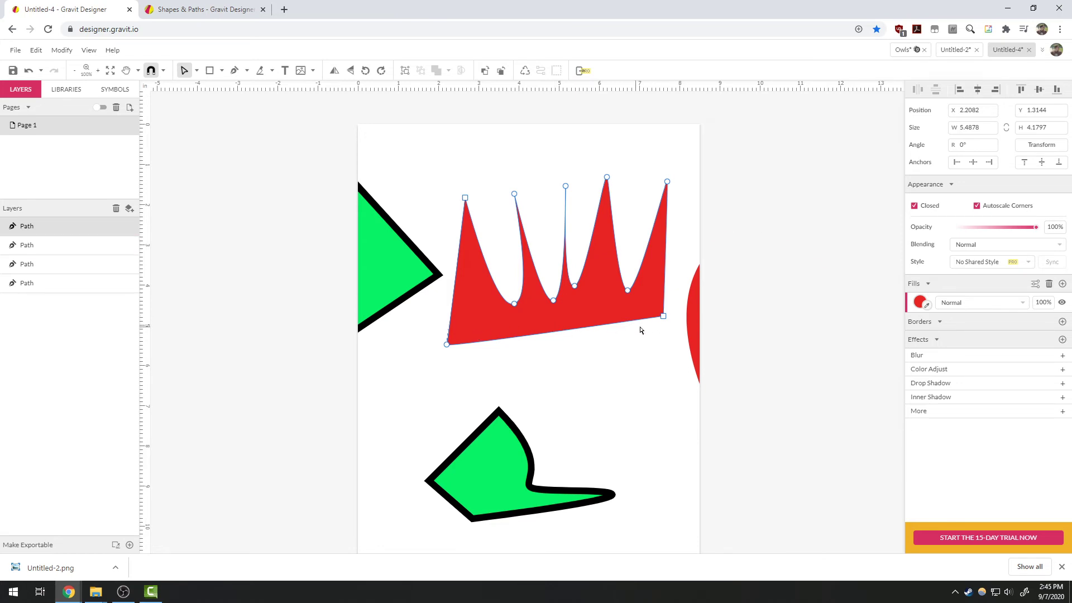
{"action": "left_click_drag", "start_coordinate": [557, 335], "coordinate": [636, 397]}
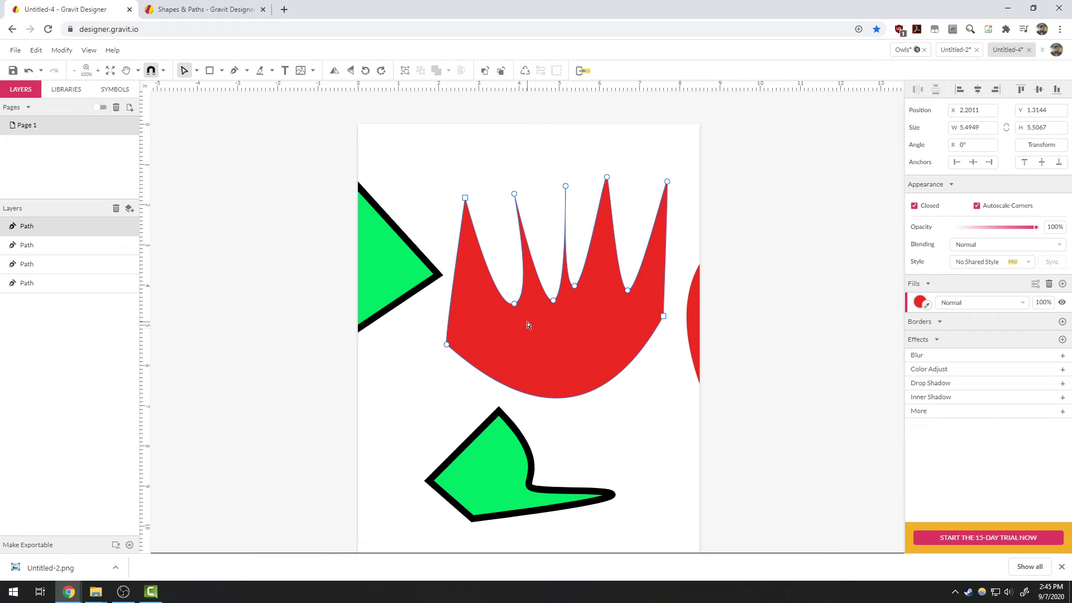
Create a new design using the US-Letter portrait paper size.
{"action": "left_click", "coordinate": [15, 50]}
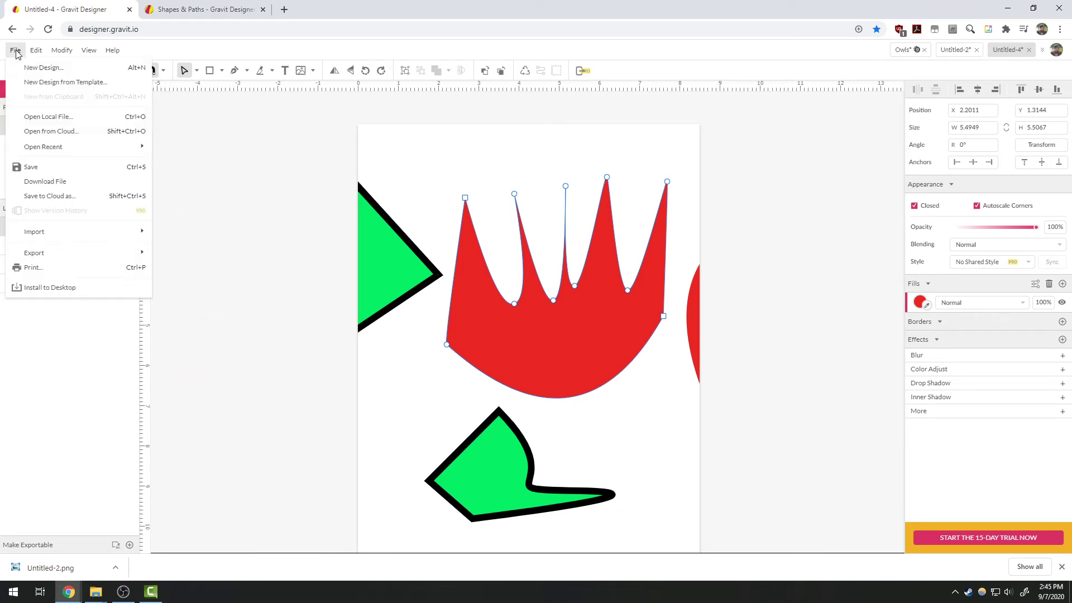
{"action": "left_click", "coordinate": [29, 69]}
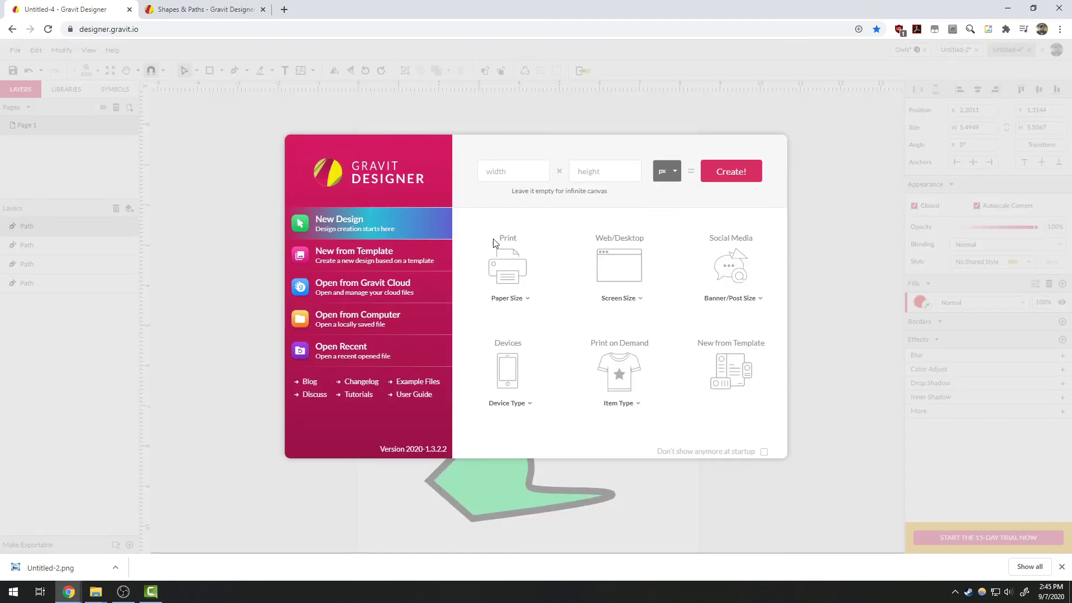
{"action": "left_click", "coordinate": [525, 299]}
{"action": "left_click", "coordinate": [558, 458]}
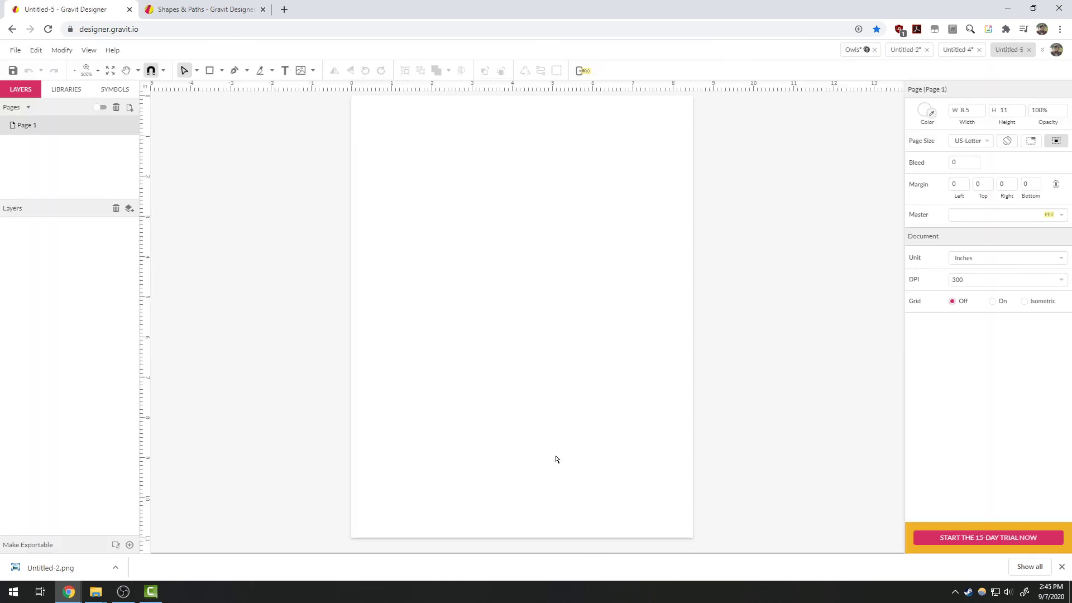
Place the Birb_example.jpg photo on the page and lock its layer.
{"action": "left_click", "coordinate": [312, 71]}
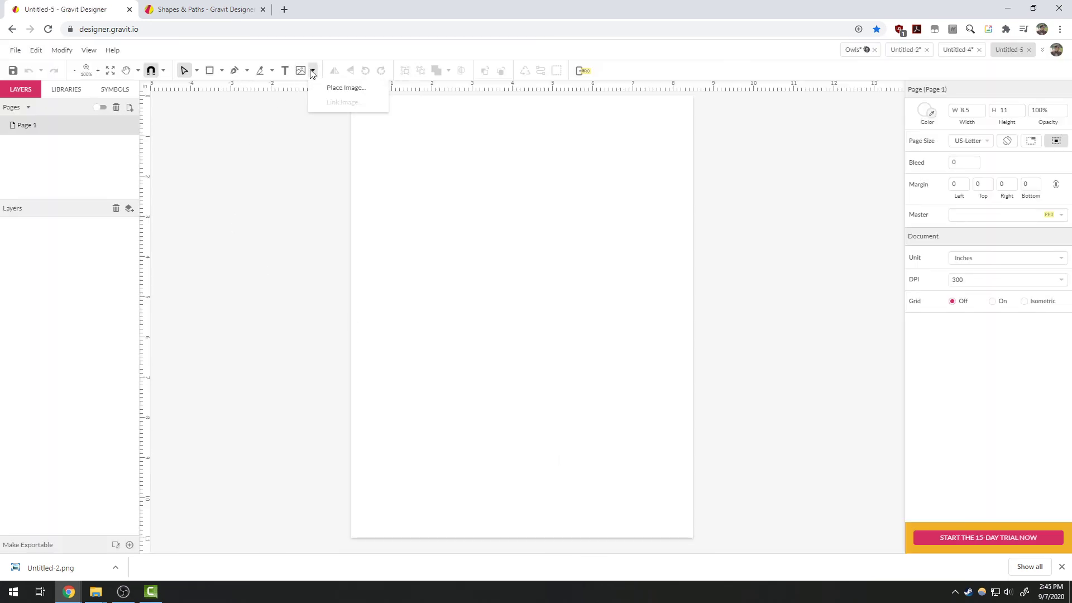
{"action": "left_click", "coordinate": [342, 88]}
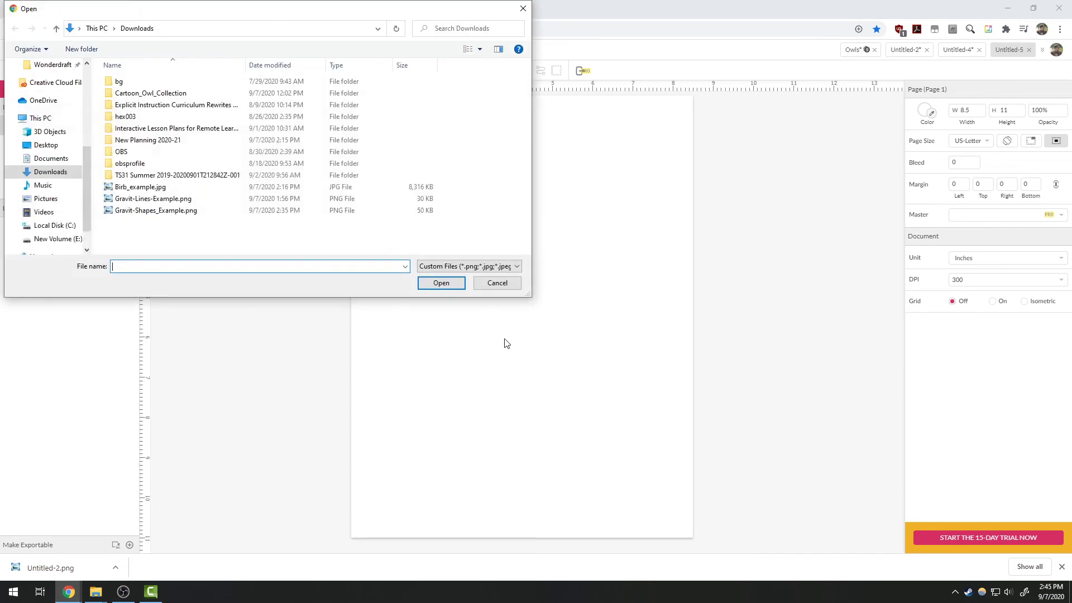
{"action": "double_click", "coordinate": [142, 187]}
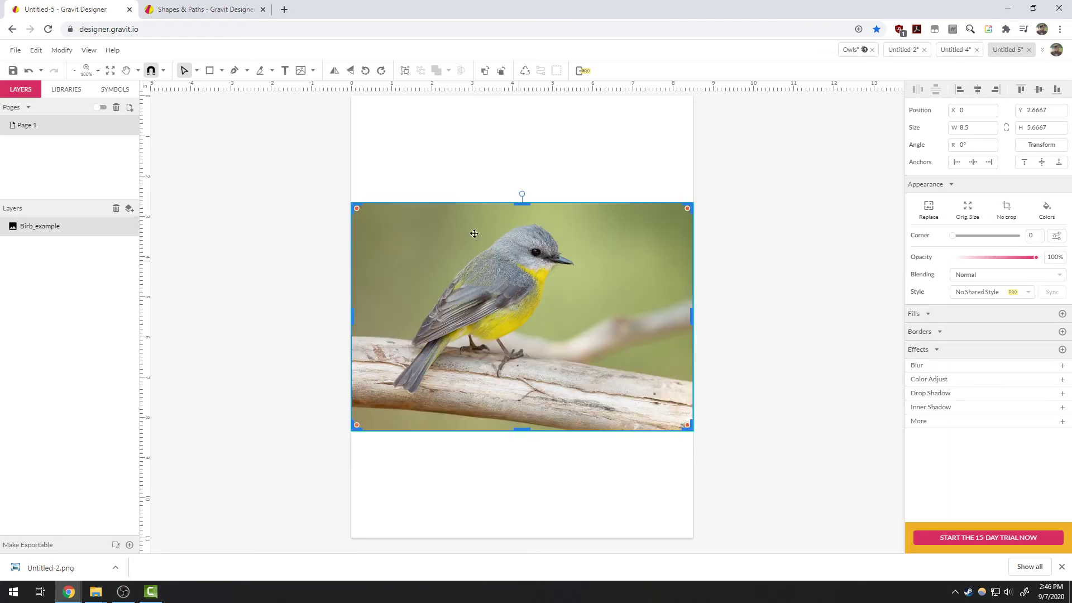
{"action": "left_click", "coordinate": [536, 467]}
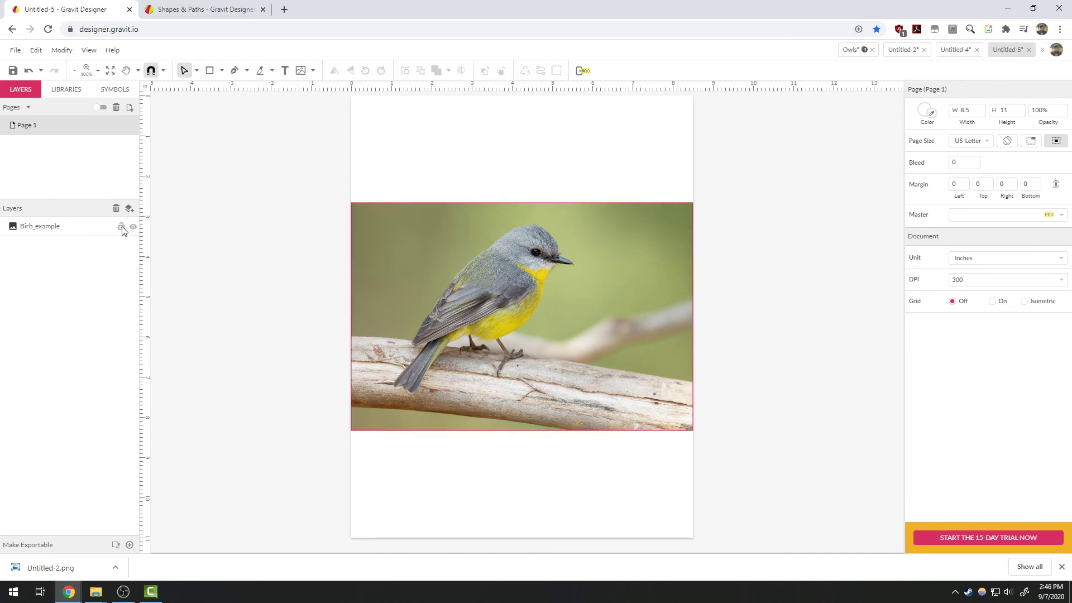
{"action": "left_click", "coordinate": [120, 229]}
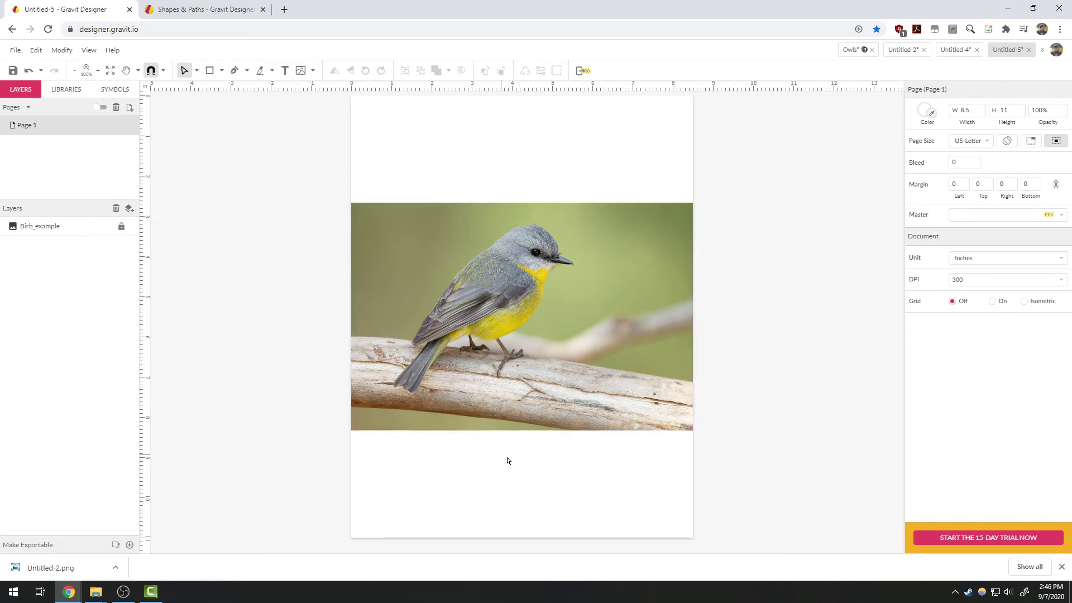
{"action": "left_click_drag", "start_coordinate": [511, 311], "coordinate": [555, 366]}
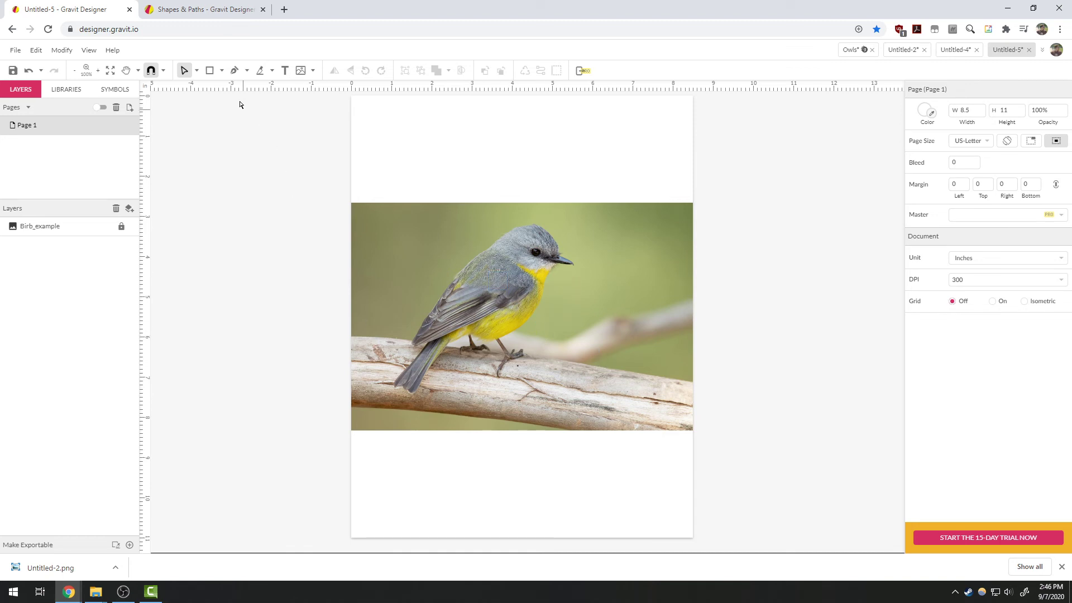
With the Pen tool, trace anchors from the tail base along the back and head to the beak tip.
{"action": "left_click", "coordinate": [235, 72]}
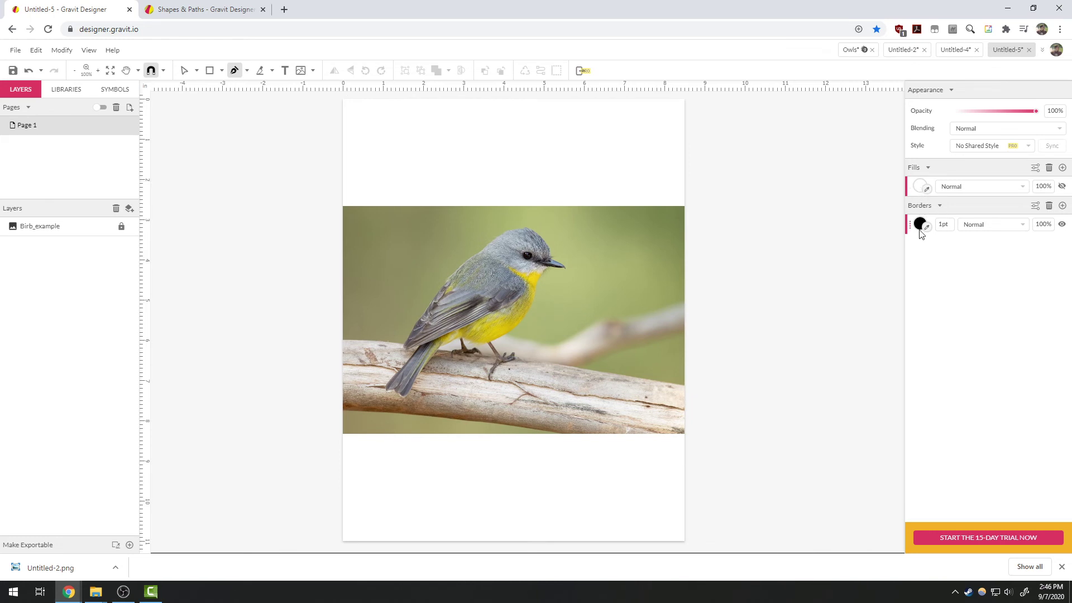
{"action": "left_click", "coordinate": [399, 348]}
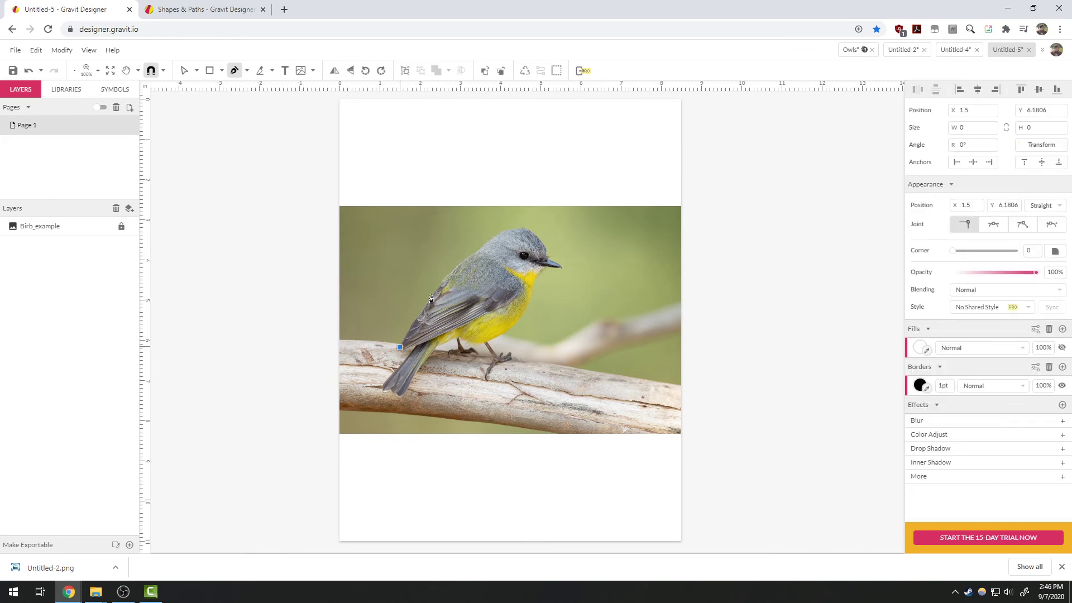
{"action": "left_click", "coordinate": [455, 270]}
{"action": "left_click", "coordinate": [479, 250]}
{"action": "left_click", "coordinate": [520, 227]}
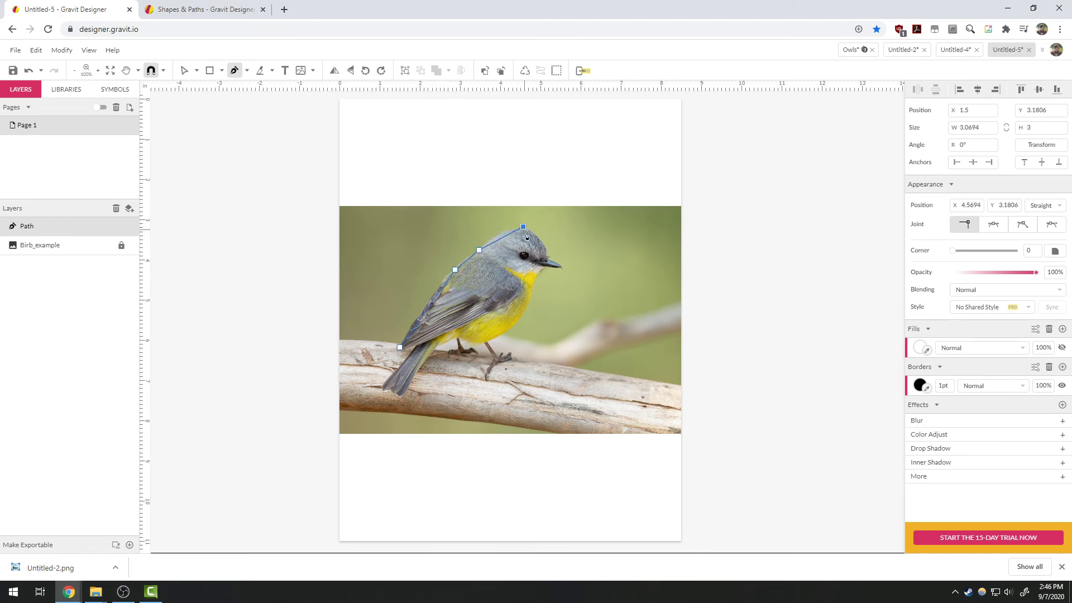
{"action": "left_click", "coordinate": [548, 261]}
{"action": "left_click", "coordinate": [564, 270]}
Continue the bird outline under the beak, down the throat, belly and tail, closing the path.
{"action": "left_click", "coordinate": [543, 264]}
{"action": "left_click", "coordinate": [527, 289]}
{"action": "left_click", "coordinate": [455, 337]}
{"action": "left_click", "coordinate": [437, 347]}
{"action": "left_click", "coordinate": [400, 397]}
{"action": "left_click", "coordinate": [381, 389]}
{"action": "left_click", "coordinate": [418, 344]}
{"action": "left_click", "coordinate": [398, 349]}
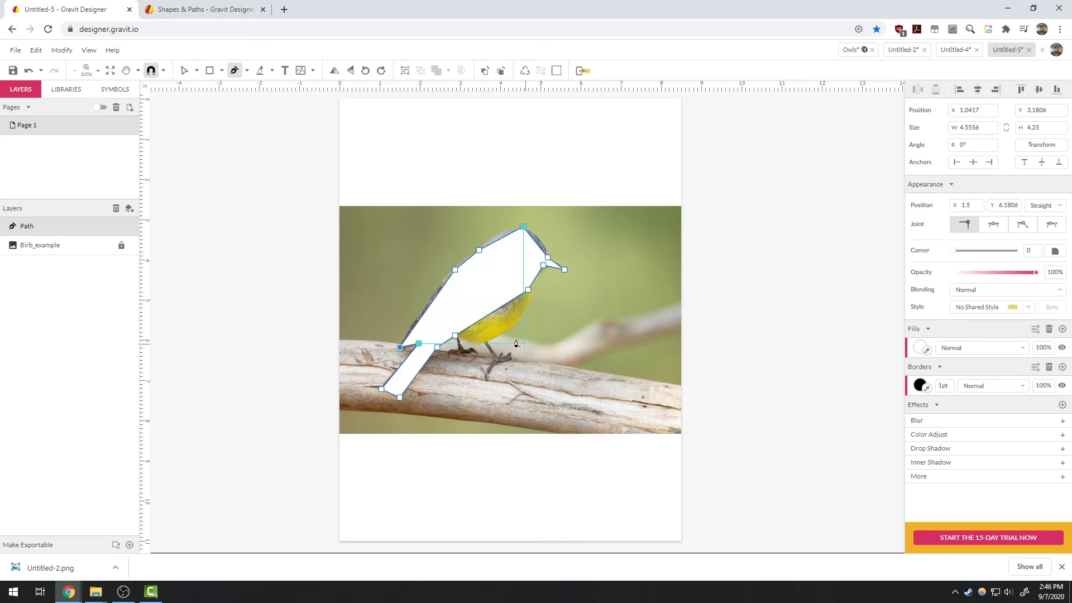
Drag the bird path's belly and head segments outward so they curve around the body.
{"action": "scroll", "coordinate": [254, 112], "scroll_direction": "up", "scroll_amount": 2}
{"action": "left_click", "coordinate": [184, 72]}
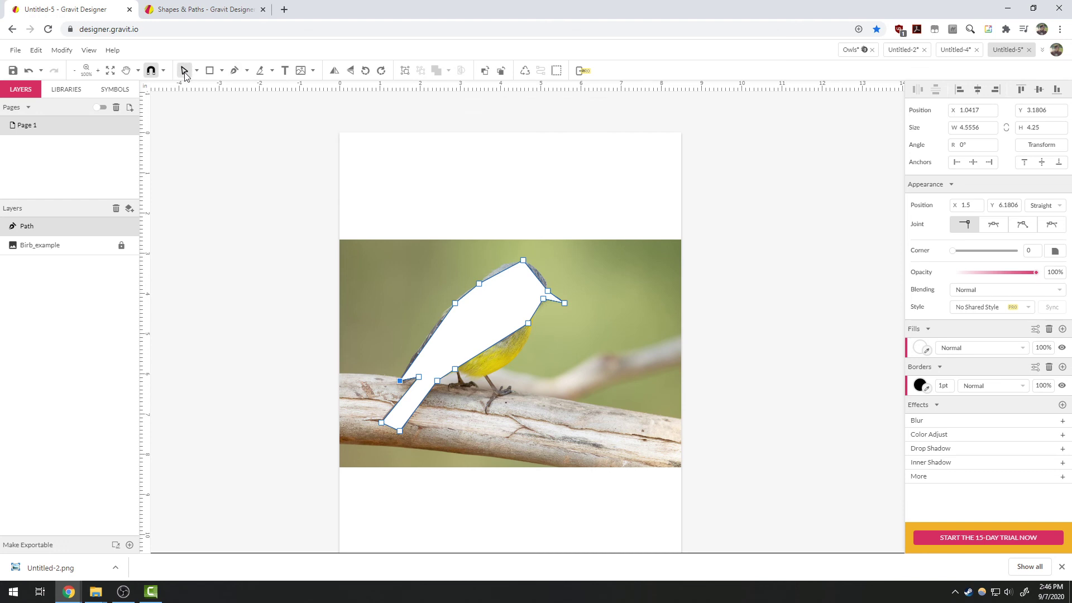
{"action": "left_click_drag", "start_coordinate": [492, 347], "coordinate": [503, 371]}
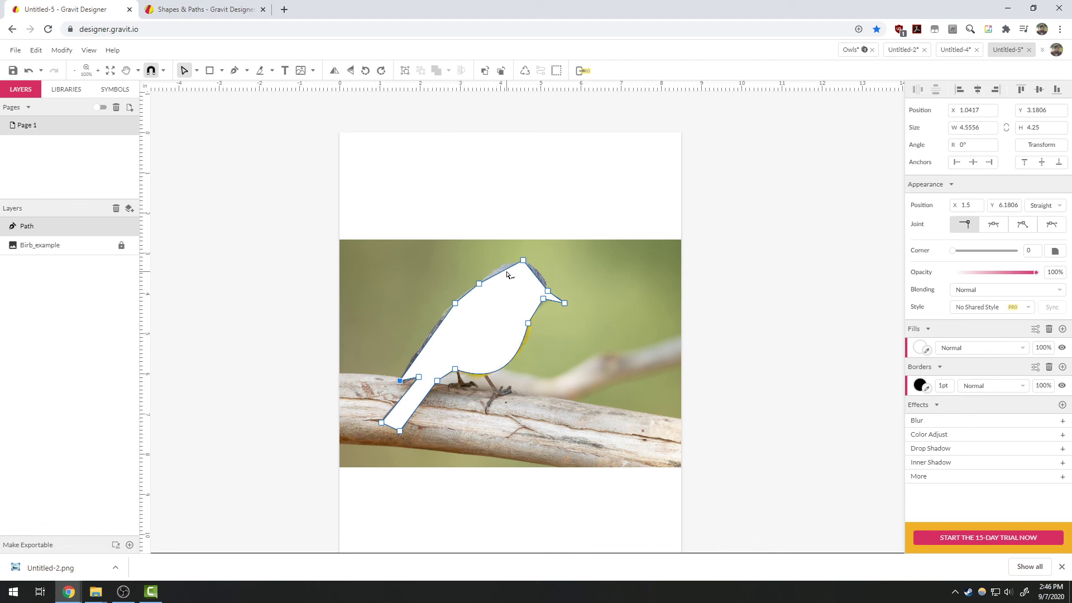
{"action": "left_click_drag", "start_coordinate": [507, 273], "coordinate": [544, 273]}
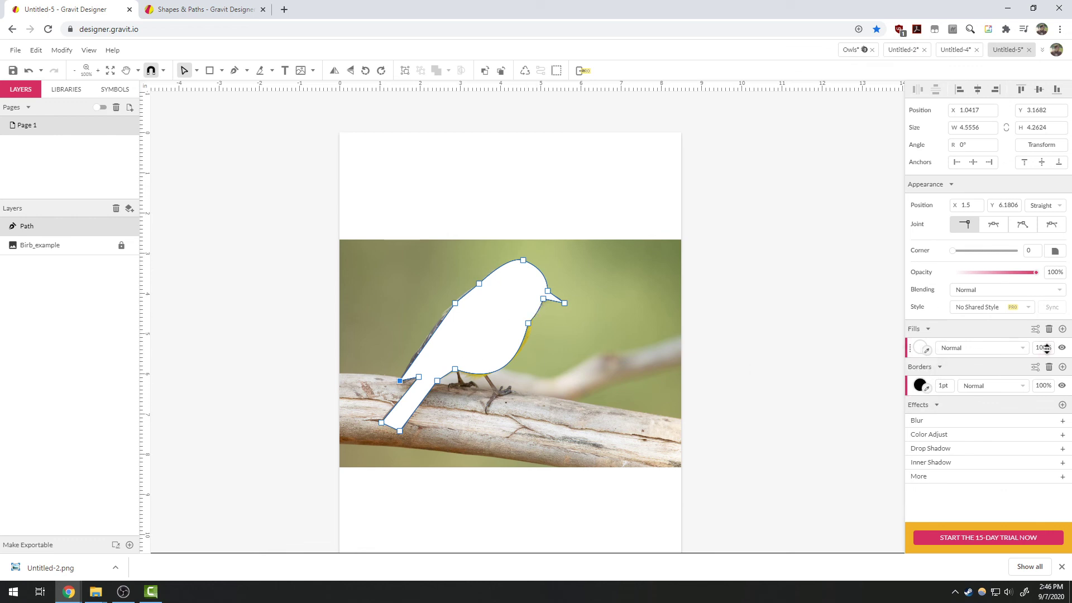
Make the bird fill transparent, set a 4pt border, and curve the tail tip edge.
{"action": "left_click_drag", "start_coordinate": [1046, 348], "coordinate": [1044, 413]}
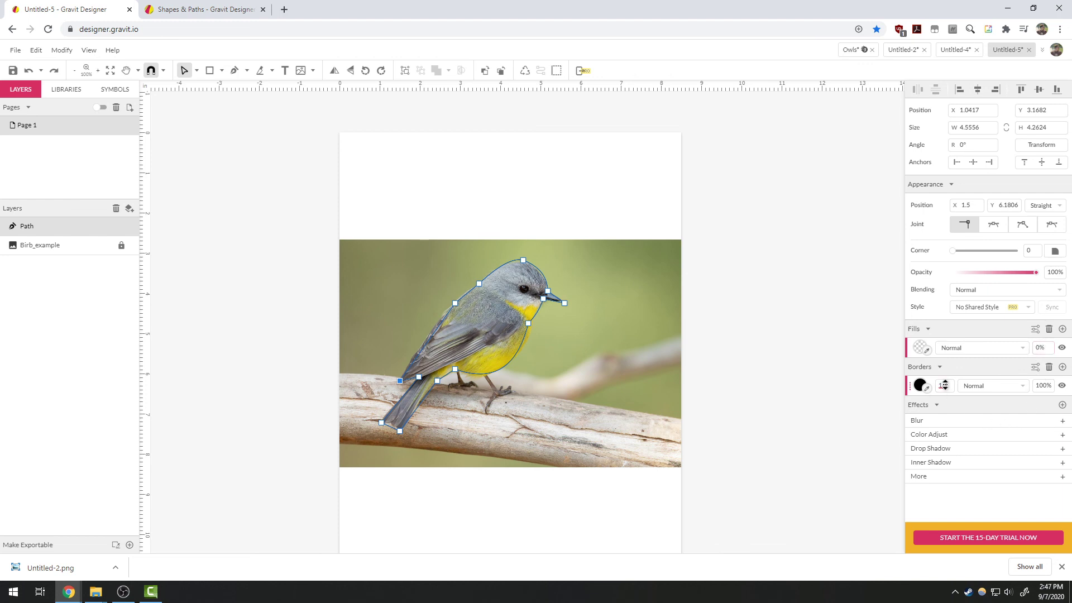
{"action": "left_click_drag", "start_coordinate": [944, 385], "coordinate": [944, 374]}
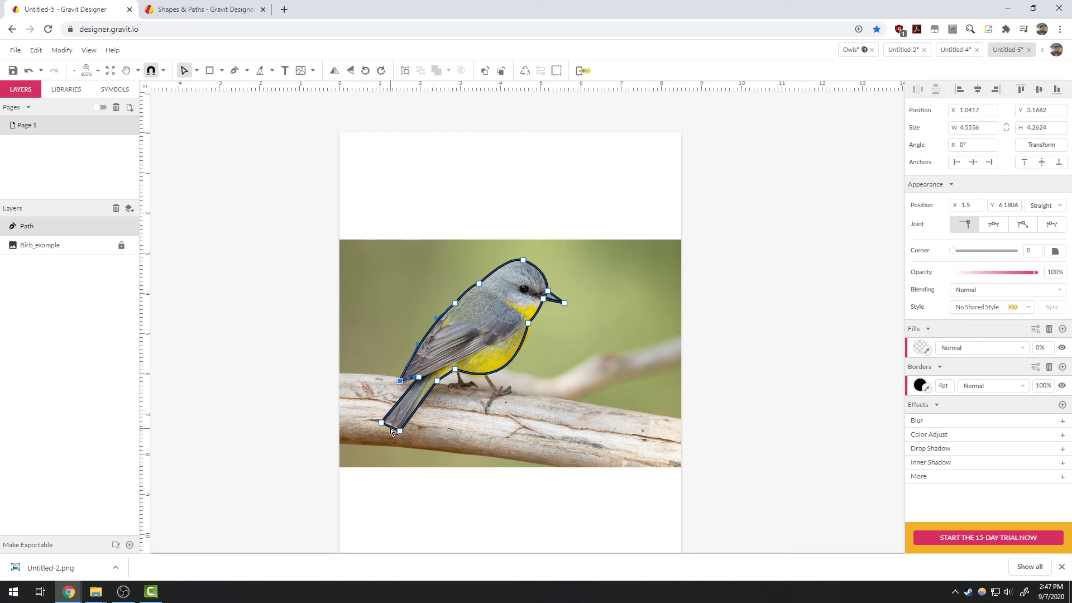
{"action": "left_click_drag", "start_coordinate": [393, 430], "coordinate": [396, 426]}
Restore the bird fill to solid 100% white and deselect the path.
{"action": "left_click_drag", "start_coordinate": [1039, 347], "coordinate": [1034, 265]}
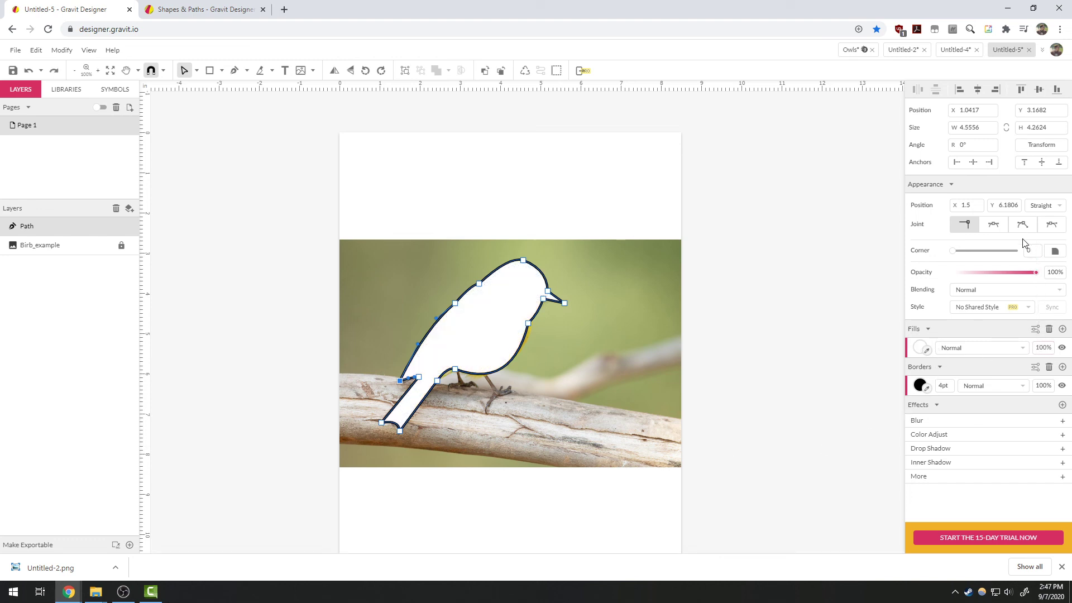
{"action": "left_click", "coordinate": [196, 70]}
{"action": "left_click", "coordinate": [216, 89]}
{"action": "left_click", "coordinate": [249, 239]}
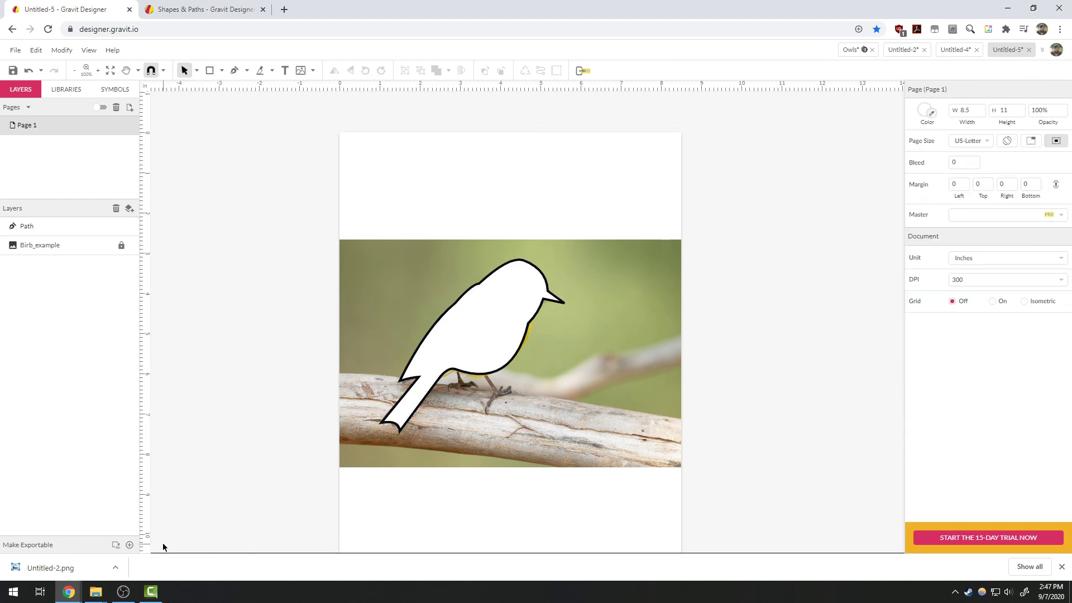